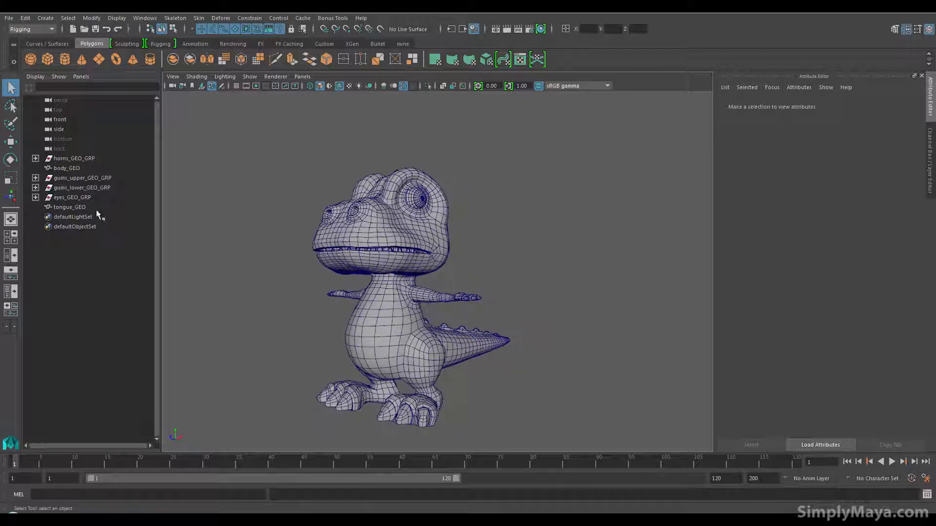
Step: Hide the horns, upper gums, lower gums and eyes groups and the tongue, leaving only the body mesh displayed
{"action": "left_click", "coordinate": [73, 197]}
{"action": "left_click", "coordinate": [82, 188], "text": "ctrl"}
{"action": "left_click", "coordinate": [82, 177], "text": "ctrl"}
{"action": "left_click", "coordinate": [74, 158], "text": "ctrl"}
{"action": "left_click_drag", "start_coordinate": [297, 256], "coordinate": [309, 284], "text": "alt"}
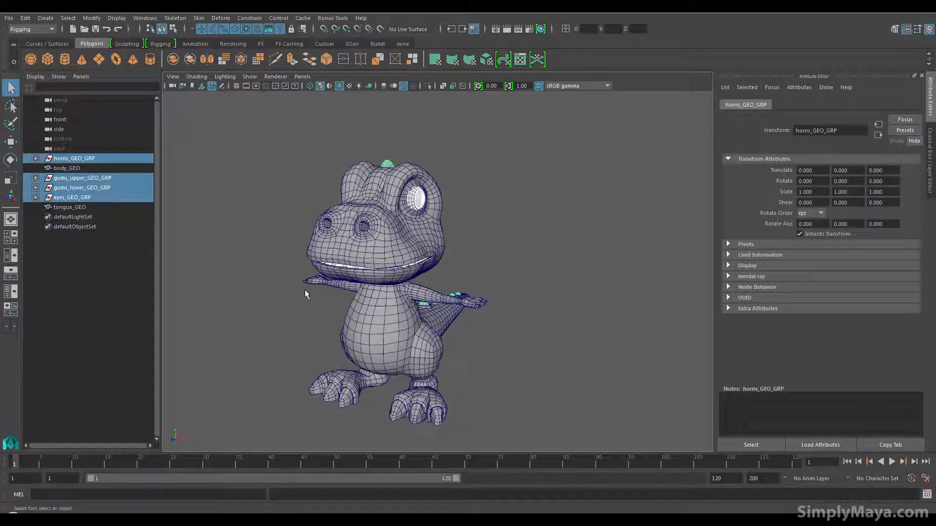
{"action": "key", "text": "ctrl+h"}
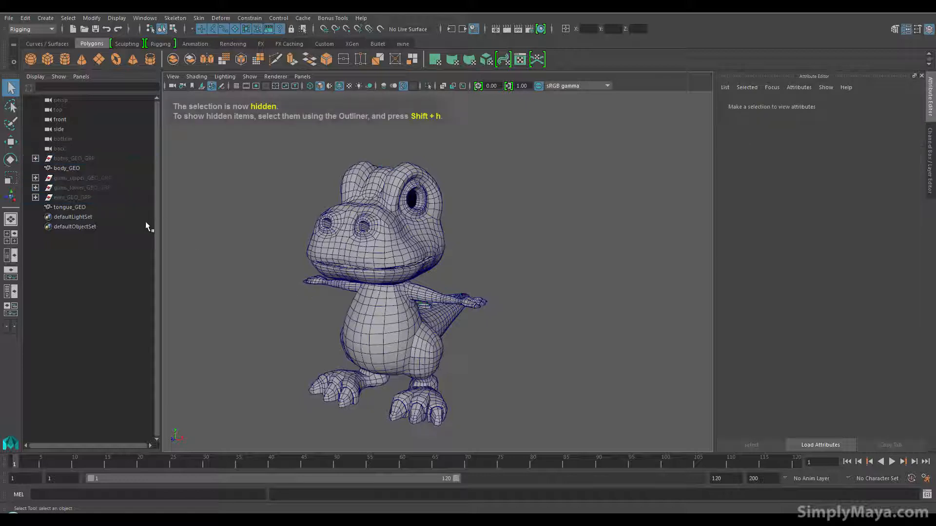
{"action": "left_click", "coordinate": [86, 207]}
{"action": "key", "text": "ctrl+h"}
Step: Examine the overall shape and edge flow of the dinosaur's body mesh from the front and sides
{"action": "left_click_drag", "start_coordinate": [352, 299], "coordinate": [440, 338], "text": "alt"}
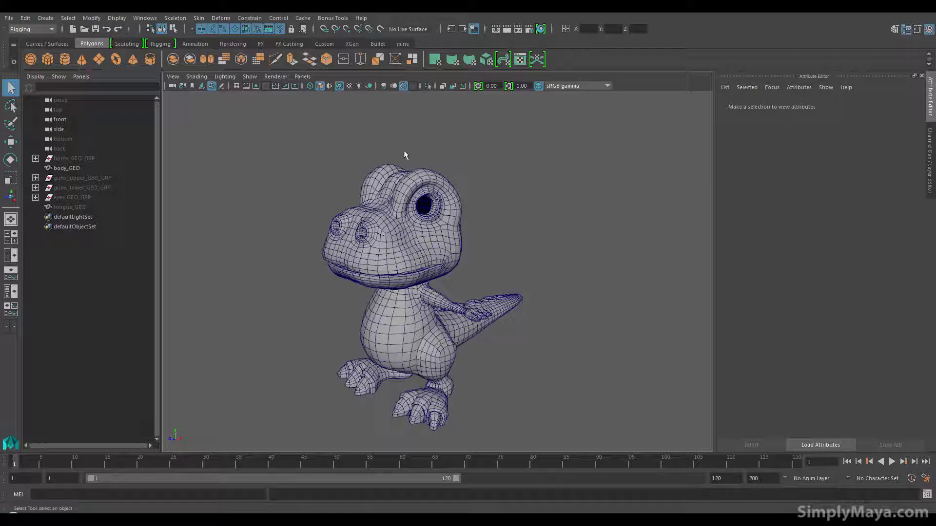
{"action": "left_click_drag", "start_coordinate": [394, 248], "coordinate": [445, 285], "text": "alt"}
{"action": "right_click_drag", "start_coordinate": [445, 285], "coordinate": [469, 263], "text": "alt"}
{"action": "left_click_drag", "start_coordinate": [407, 249], "coordinate": [432, 316], "text": "alt"}
{"action": "middle_click_drag", "start_coordinate": [419, 293], "coordinate": [428, 356], "text": "alt"}
{"action": "left_click_drag", "start_coordinate": [427, 357], "coordinate": [482, 321], "text": "alt"}
{"action": "right_click_drag", "start_coordinate": [453, 331], "coordinate": [364, 339], "text": "alt"}
{"action": "left_click_drag", "start_coordinate": [364, 339], "coordinate": [399, 342], "text": "alt"}
{"action": "middle_click_drag", "start_coordinate": [400, 342], "coordinate": [391, 319], "text": "alt"}
{"action": "left_click_drag", "start_coordinate": [339, 272], "coordinate": [363, 278], "text": "alt"}
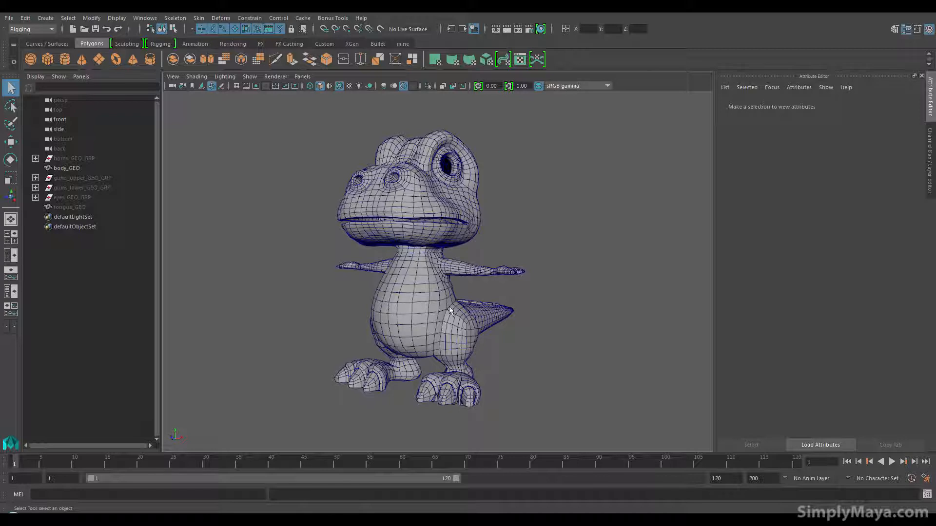
{"action": "left_click_drag", "start_coordinate": [438, 214], "coordinate": [415, 252], "text": "alt"}
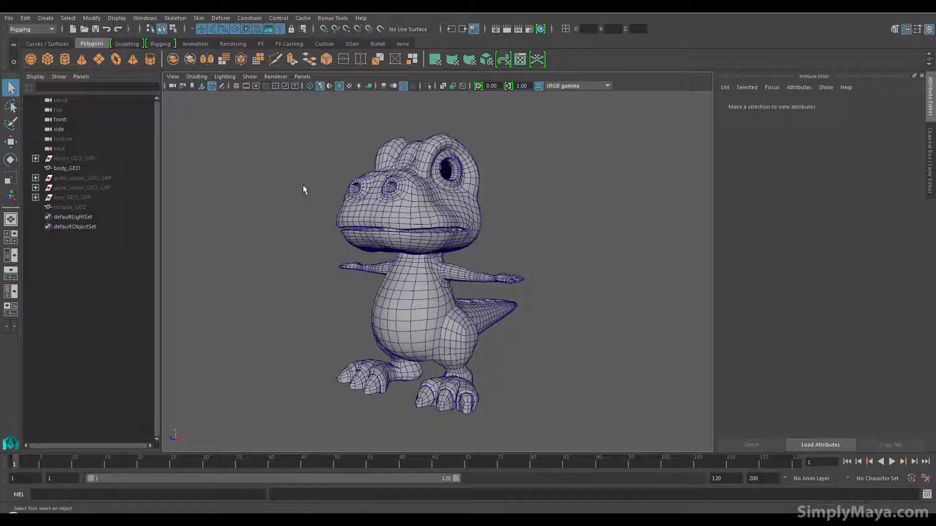
{"action": "left_click_drag", "start_coordinate": [436, 206], "coordinate": [425, 246], "text": "alt"}
{"action": "right_click_drag", "start_coordinate": [425, 251], "coordinate": [450, 273], "text": "alt"}
{"action": "mouse_move", "coordinate": [434, 268]}
{"action": "left_mouse_down", "text": "alt"}
{"action": "mouse_move", "coordinate": [423, 257]}
{"action": "mouse_move", "coordinate": [429, 246]}
{"action": "mouse_move", "coordinate": [446, 257]}
{"action": "mouse_move", "coordinate": [428, 261]}
{"action": "left_mouse_up", "text": "alt"}
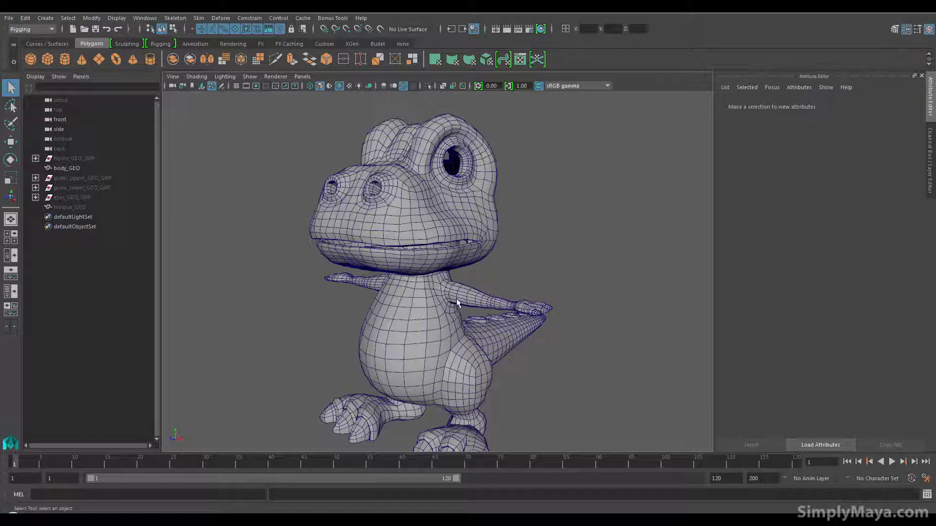
Step: Inspect the body mesh's back and tail openings, underside and clawed feet for UV seam planning
{"action": "left_click_drag", "start_coordinate": [490, 331], "coordinate": [436, 337], "text": "alt"}
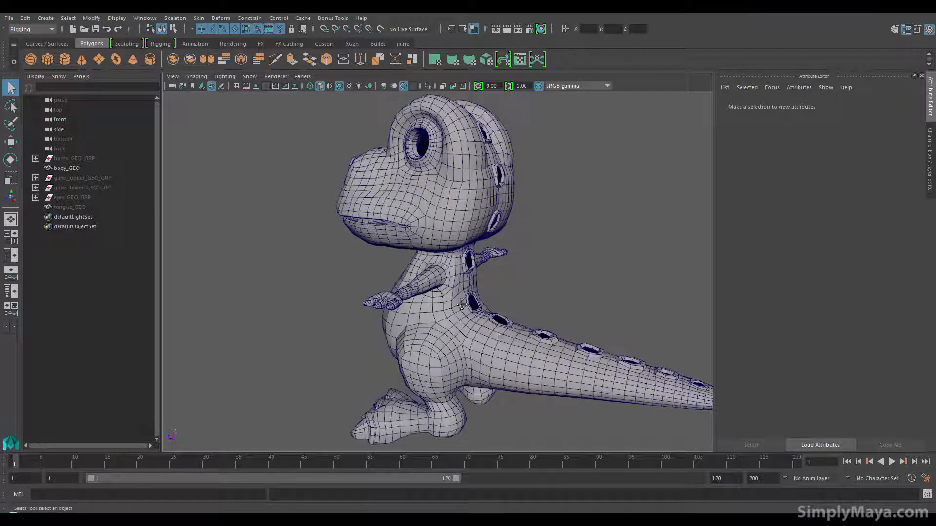
{"action": "middle_click_drag", "start_coordinate": [475, 315], "coordinate": [407, 268], "text": "alt"}
{"action": "left_click_drag", "start_coordinate": [407, 268], "coordinate": [380, 229], "text": "alt"}
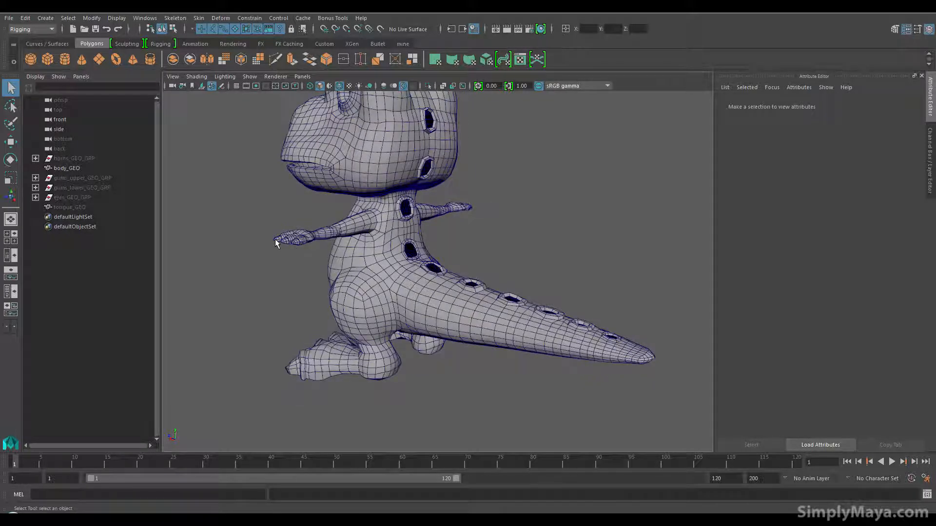
{"action": "left_click_drag", "start_coordinate": [524, 239], "coordinate": [467, 264], "text": "alt"}
{"action": "left_click_drag", "start_coordinate": [349, 273], "coordinate": [401, 312], "text": "alt"}
{"action": "middle_click_drag", "start_coordinate": [401, 312], "coordinate": [396, 232], "text": "alt"}
{"action": "right_click_drag", "start_coordinate": [395, 231], "coordinate": [410, 329], "text": "alt"}
{"action": "middle_click_drag", "start_coordinate": [410, 329], "coordinate": [515, 214], "text": "alt"}
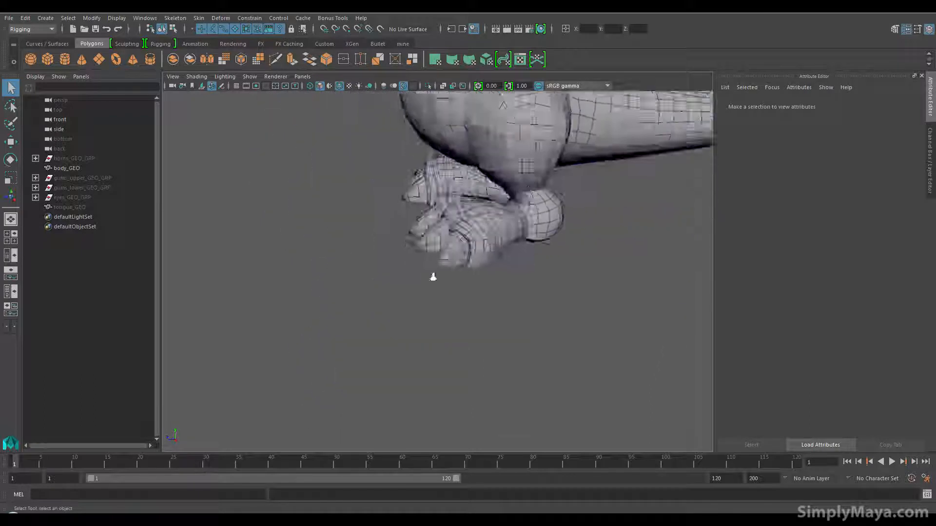
{"action": "right_click_drag", "start_coordinate": [351, 258], "coordinate": [536, 272], "text": "alt"}
{"action": "left_click_drag", "start_coordinate": [505, 262], "coordinate": [543, 170], "text": "alt"}
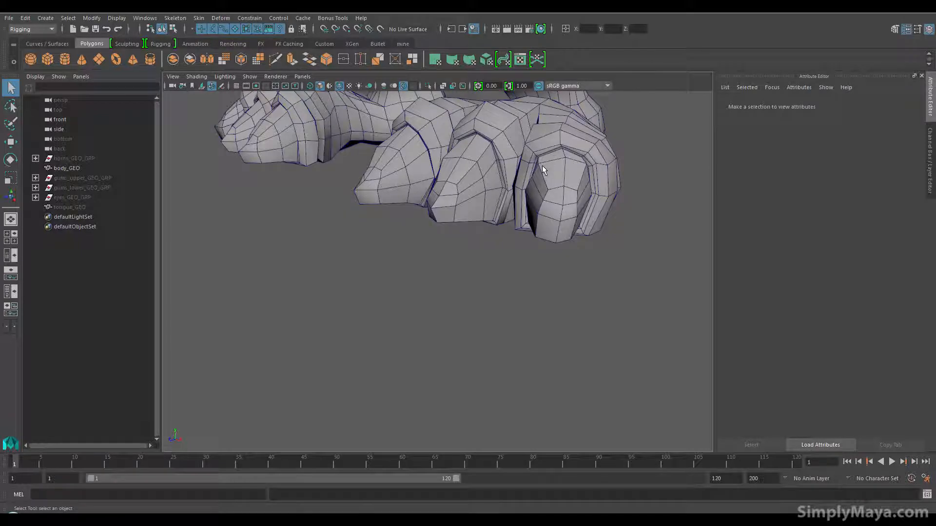
{"action": "middle_click_drag", "start_coordinate": [435, 216], "coordinate": [442, 389], "text": "alt"}
{"action": "right_click_drag", "start_coordinate": [442, 388], "coordinate": [355, 290], "text": "alt"}
{"action": "middle_click_drag", "start_coordinate": [355, 290], "coordinate": [356, 353], "text": "alt"}
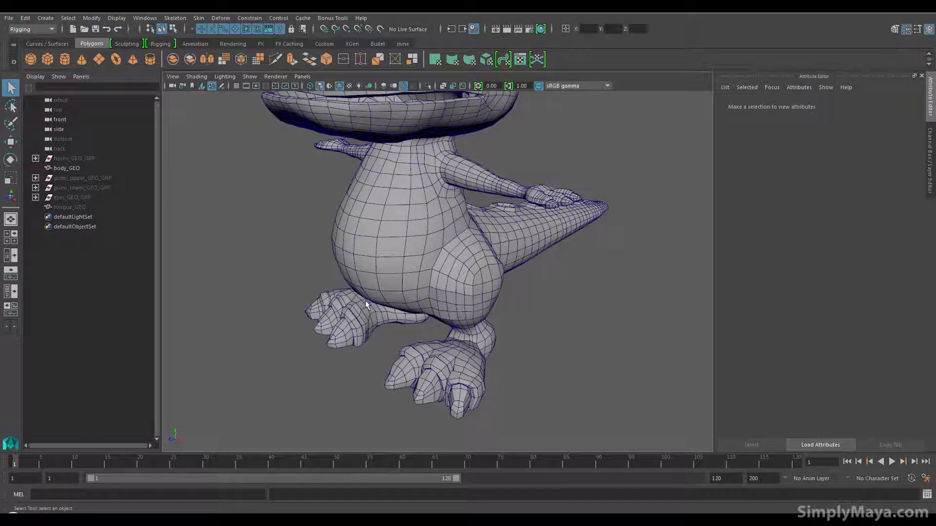
Step: Inspect the hand and its claws, the front of the torso and the openings along the back and tail
{"action": "left_click_drag", "start_coordinate": [533, 257], "coordinate": [498, 248], "text": "alt"}
{"action": "scroll", "coordinate": [498, 248], "scroll_direction": "up", "scroll_amount": 6}
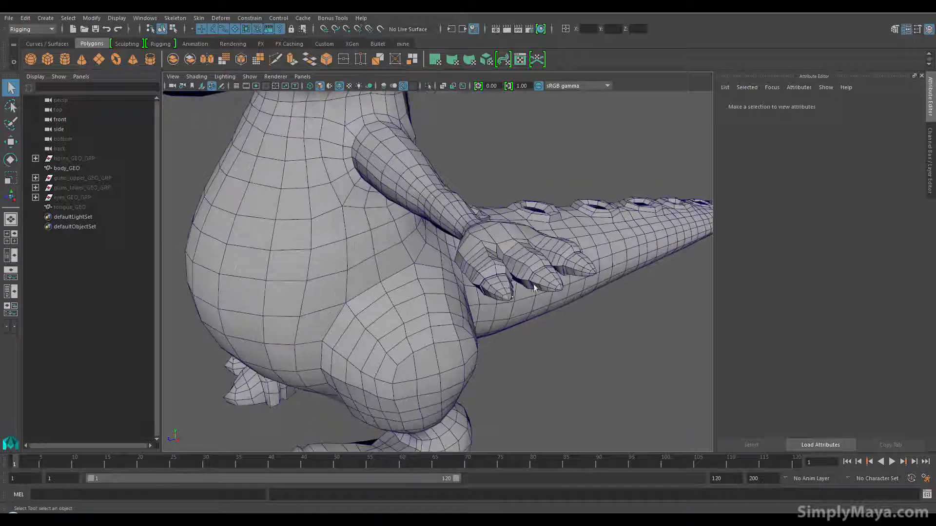
{"action": "left_click_drag", "start_coordinate": [497, 280], "coordinate": [454, 278], "text": "alt"}
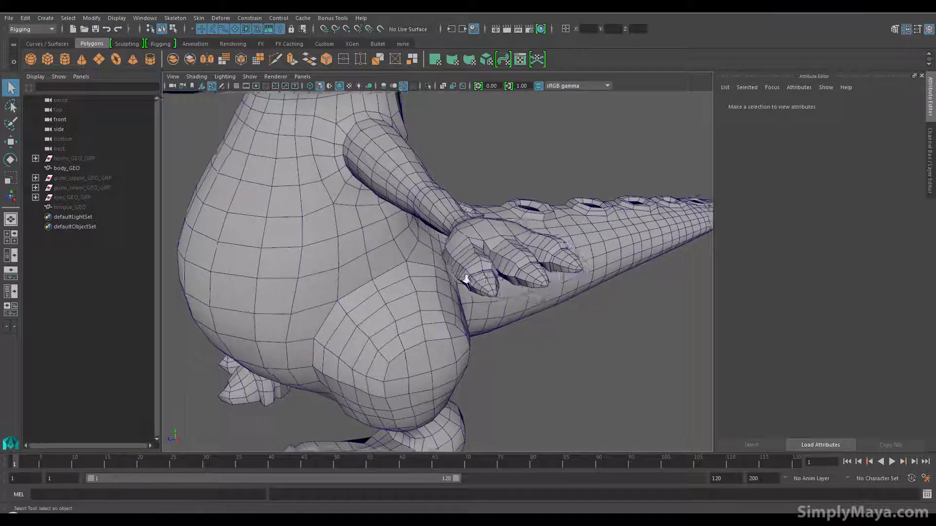
{"action": "scroll", "coordinate": [454, 279], "scroll_direction": "up", "scroll_amount": 5}
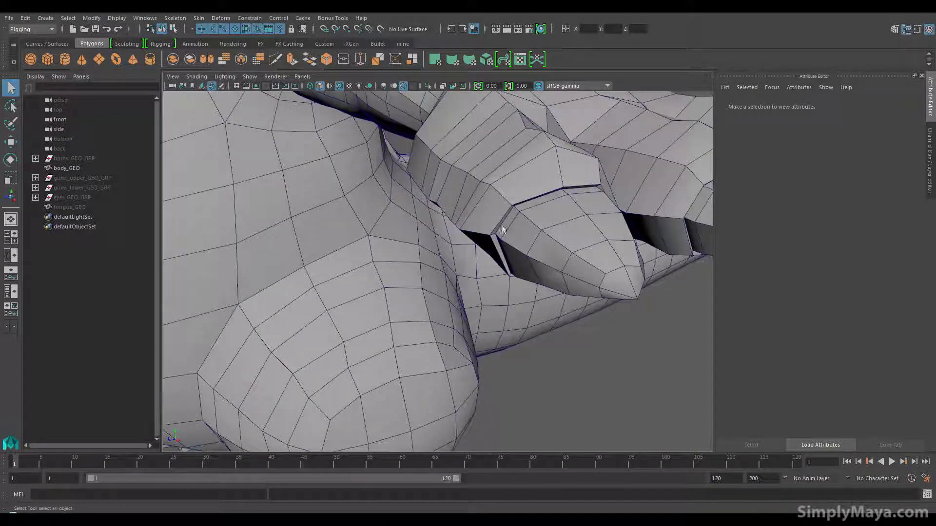
{"action": "scroll", "coordinate": [520, 254], "scroll_direction": "down", "scroll_amount": 8}
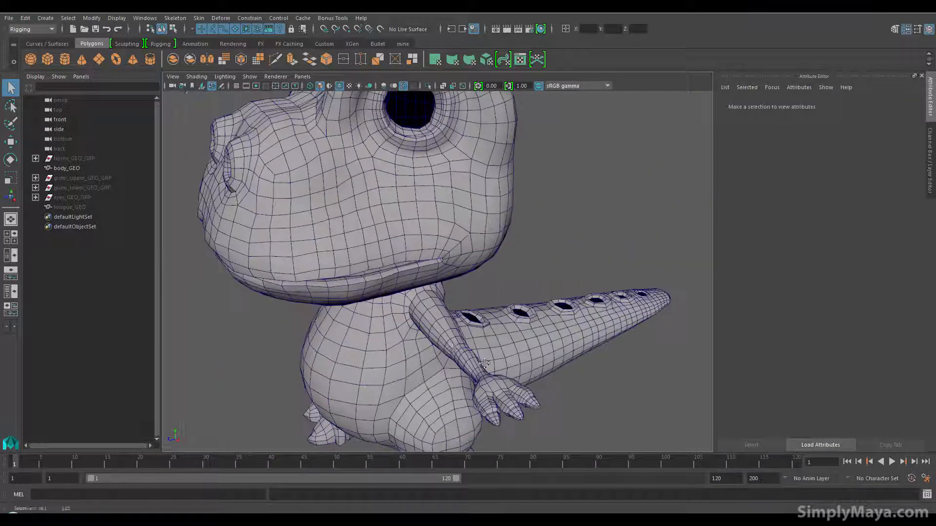
{"action": "scroll", "coordinate": [483, 364], "scroll_direction": "down", "scroll_amount": 5}
{"action": "left_click_drag", "start_coordinate": [408, 341], "coordinate": [462, 307], "text": "alt"}
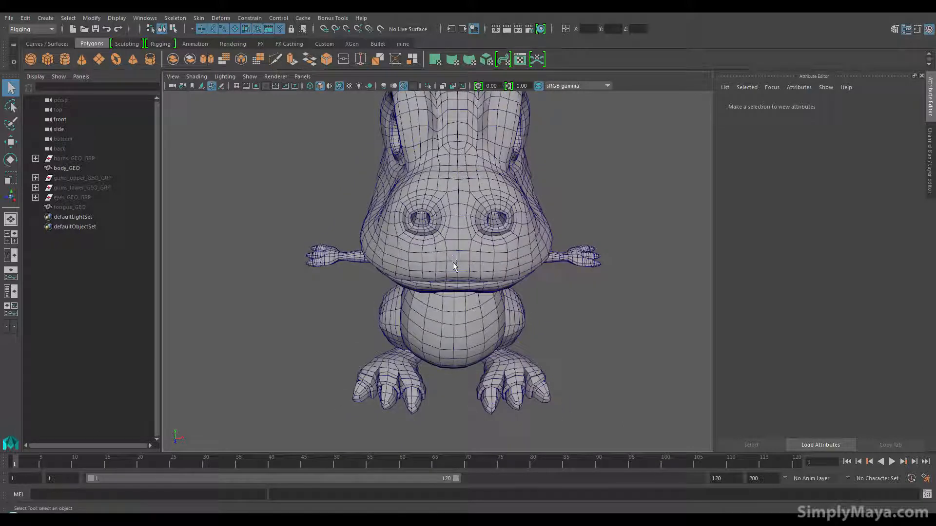
{"action": "left_click_drag", "start_coordinate": [453, 267], "coordinate": [450, 227], "text": "alt"}
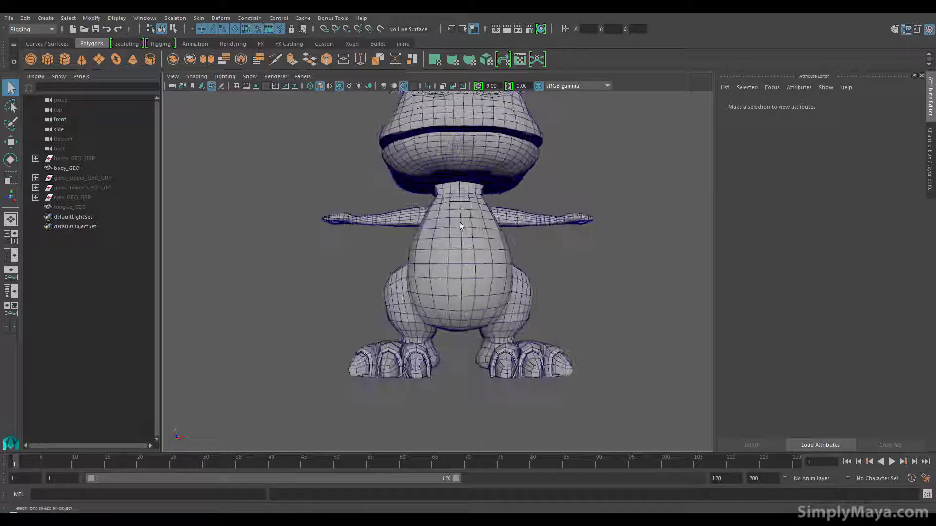
{"action": "left_click_drag", "start_coordinate": [463, 296], "coordinate": [387, 323], "text": "alt"}
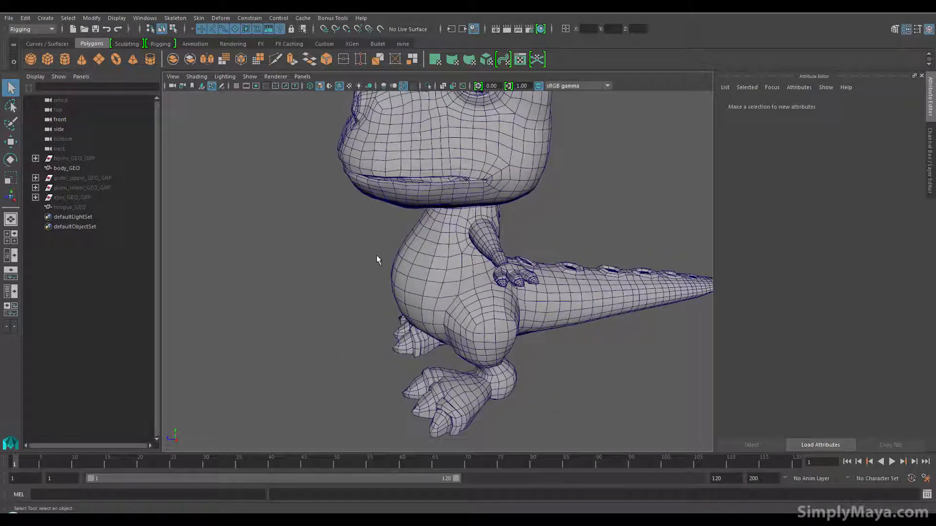
{"action": "left_click_drag", "start_coordinate": [455, 152], "coordinate": [363, 160], "text": "alt"}
{"action": "left_click_drag", "start_coordinate": [526, 174], "coordinate": [394, 246], "text": "alt"}
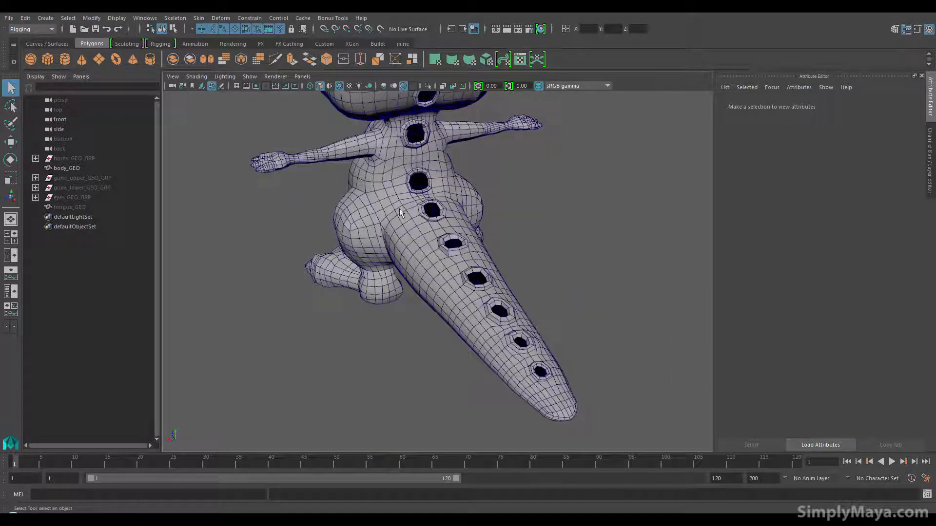
{"action": "left_click_drag", "start_coordinate": [473, 222], "coordinate": [421, 218], "text": "alt"}
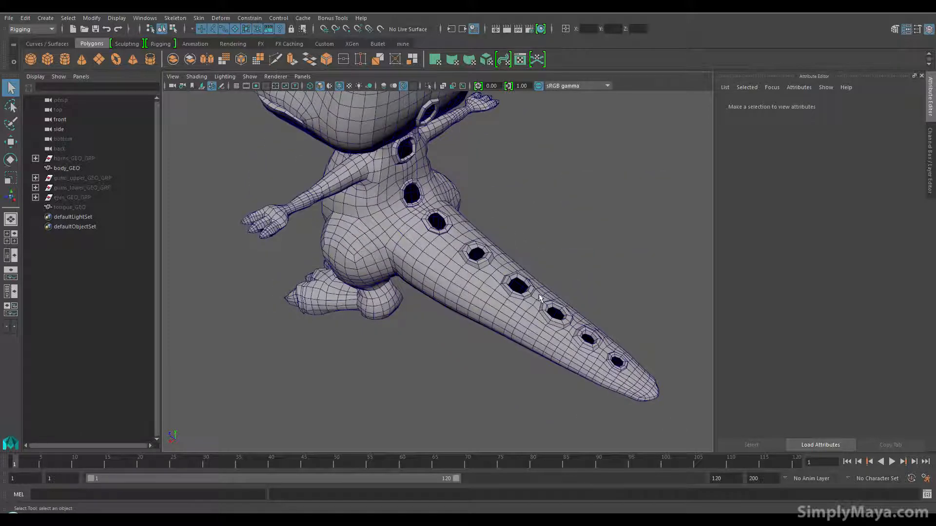
{"action": "left_click_drag", "start_coordinate": [542, 377], "coordinate": [390, 273], "text": "alt"}
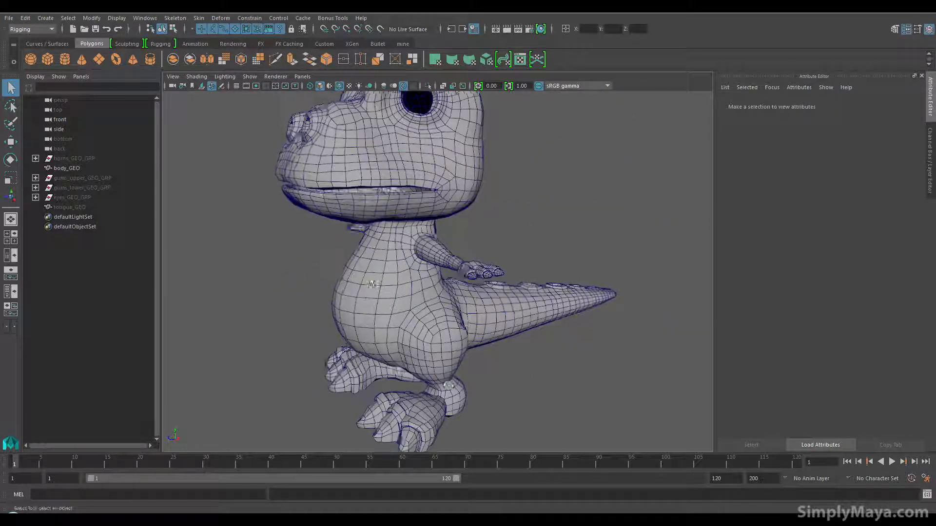
Step: Try the Auto Unwrap UVs tool on the body mesh with Unfold 3D shell creation and Proportional Scale layout
{"action": "left_click", "coordinate": [373, 277]}
{"action": "key", "text": "space"}
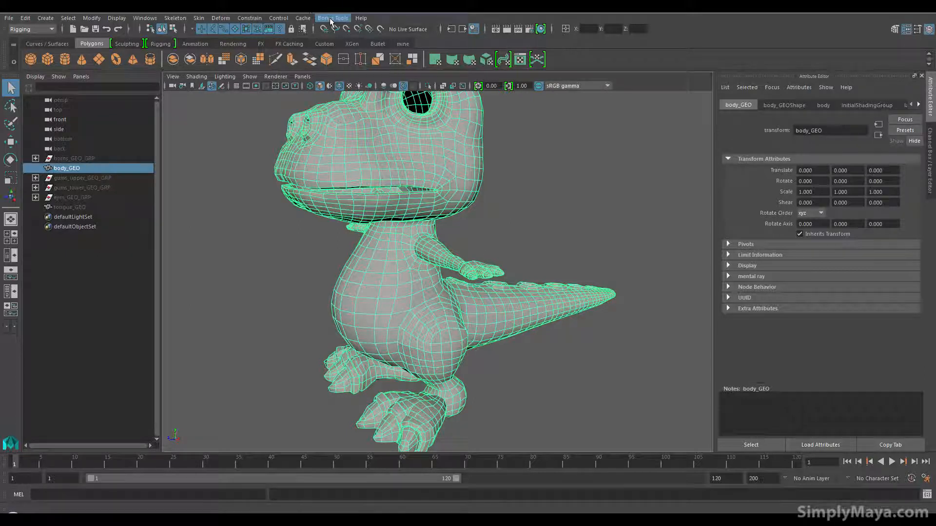
{"action": "left_click", "coordinate": [333, 18]}
{"action": "mouse_move", "coordinate": [353, 88]}
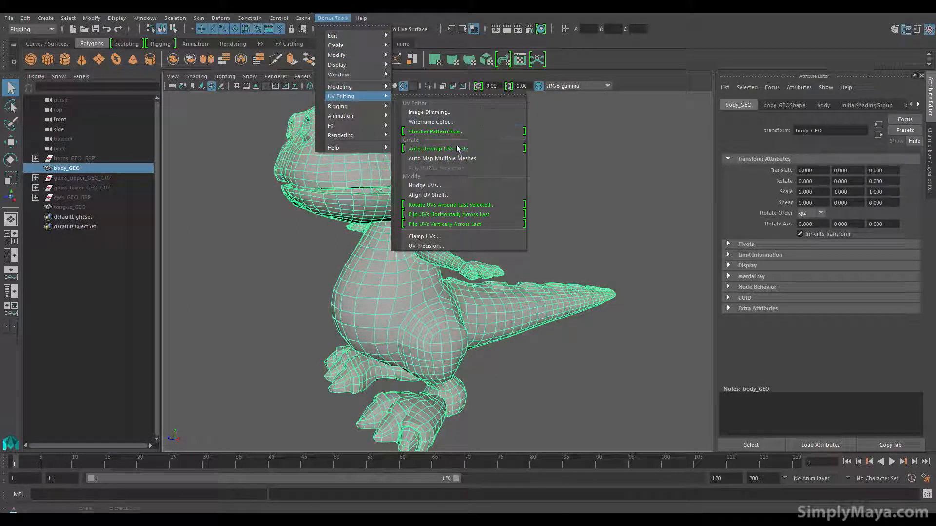
{"action": "left_click", "coordinate": [457, 148]}
{"action": "left_click", "coordinate": [704, 332]}
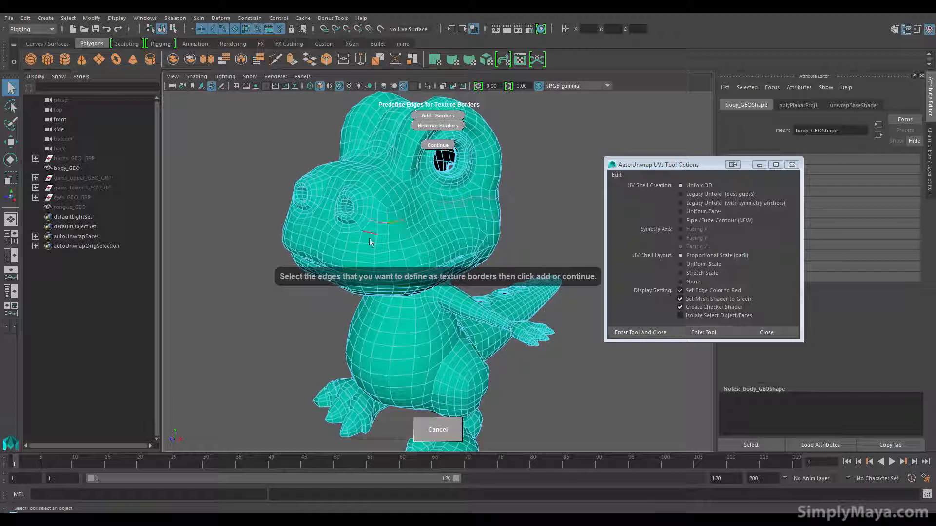
Step: Review possible texture border edges around the snout, arm and head, and continue the auto unwrap without adding borders
{"action": "left_click_drag", "start_coordinate": [369, 242], "coordinate": [401, 242], "text": "alt"}
{"action": "left_click", "coordinate": [396, 243], "text": "shift"}
{"action": "left_click", "coordinate": [387, 242], "text": "shift"}
{"action": "left_click", "coordinate": [377, 237], "text": "shift"}
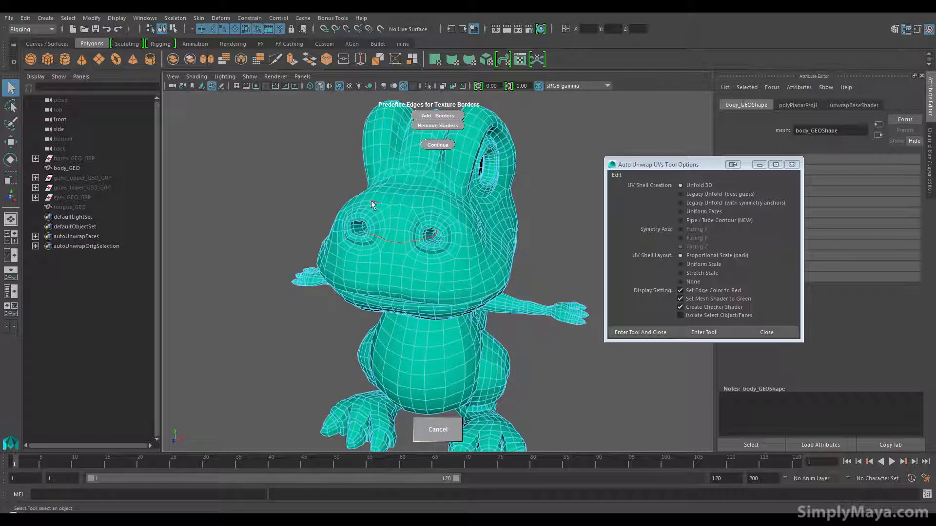
{"action": "middle_click_drag", "start_coordinate": [418, 299], "coordinate": [423, 285], "text": "alt"}
{"action": "left_click_drag", "start_coordinate": [423, 285], "coordinate": [429, 219], "text": "alt"}
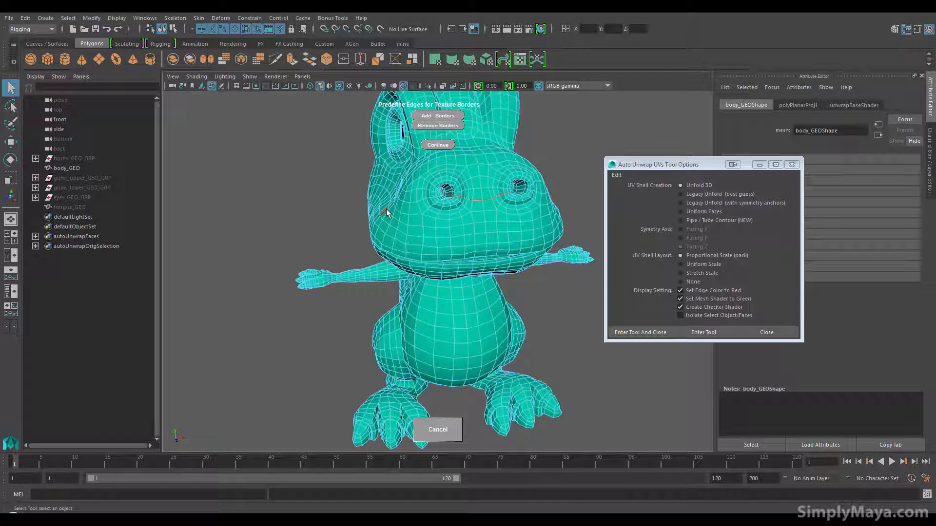
{"action": "left_click_drag", "start_coordinate": [386, 213], "coordinate": [440, 243], "text": "alt"}
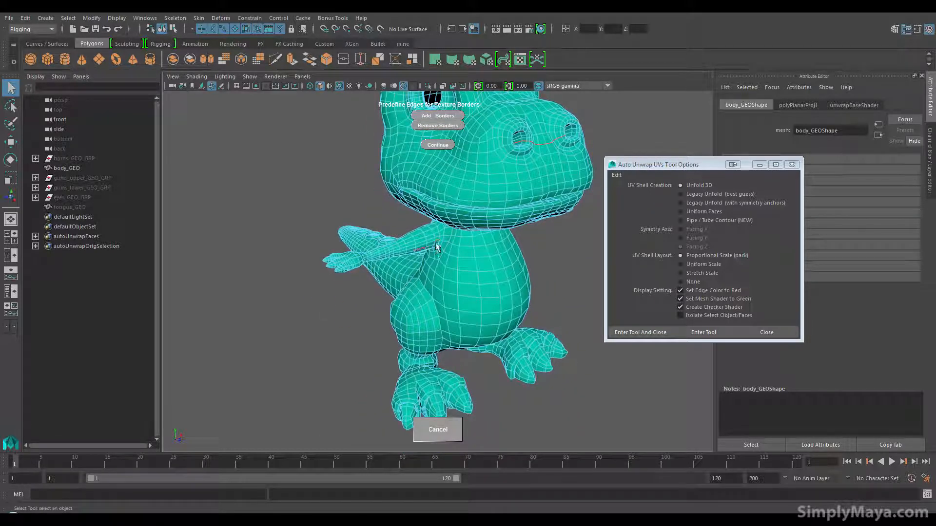
{"action": "left_click_drag", "start_coordinate": [407, 235], "coordinate": [385, 277], "text": "alt"}
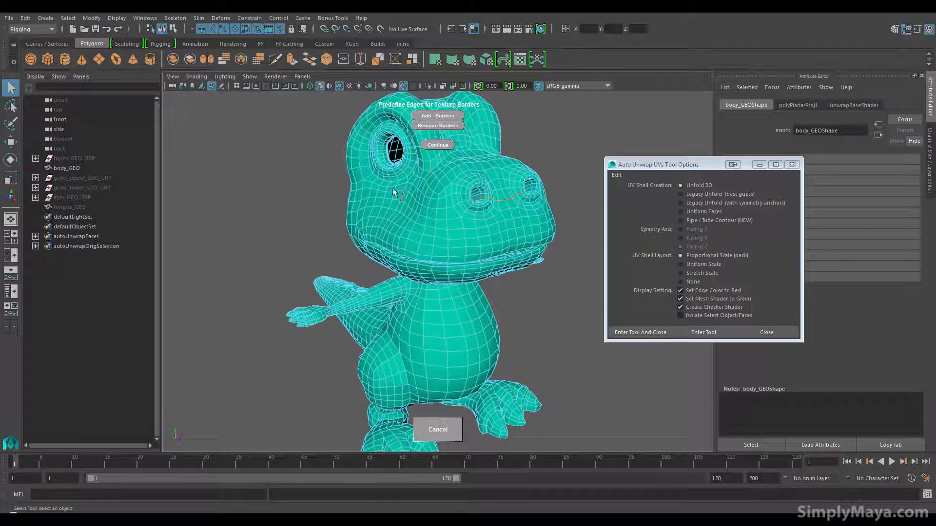
{"action": "left_click", "coordinate": [436, 144]}
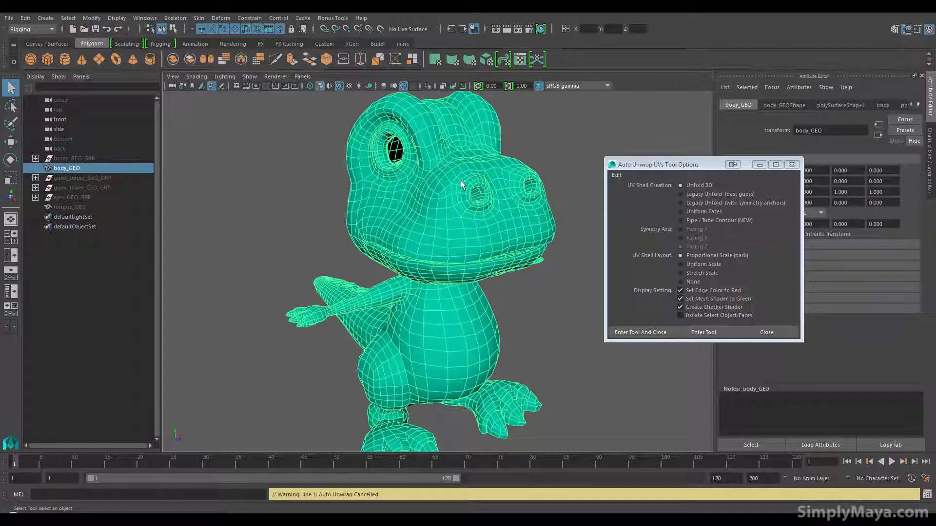
Step: Reassign the default grey material to the body mesh and deselect it
{"action": "left_click_drag", "start_coordinate": [470, 236], "coordinate": [312, 238], "text": "alt"}
{"action": "middle_click_drag", "start_coordinate": [331, 245], "coordinate": [307, 209], "text": "alt"}
{"action": "right_click_drag", "start_coordinate": [383, 254], "coordinate": [358, 261], "text": "alt"}
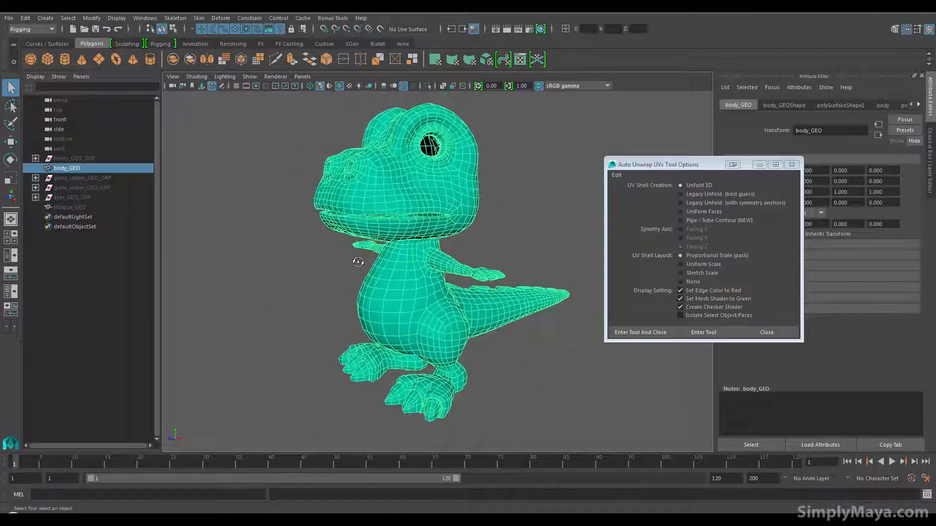
{"action": "right_click_drag", "start_coordinate": [441, 191], "coordinate": [499, 451]}
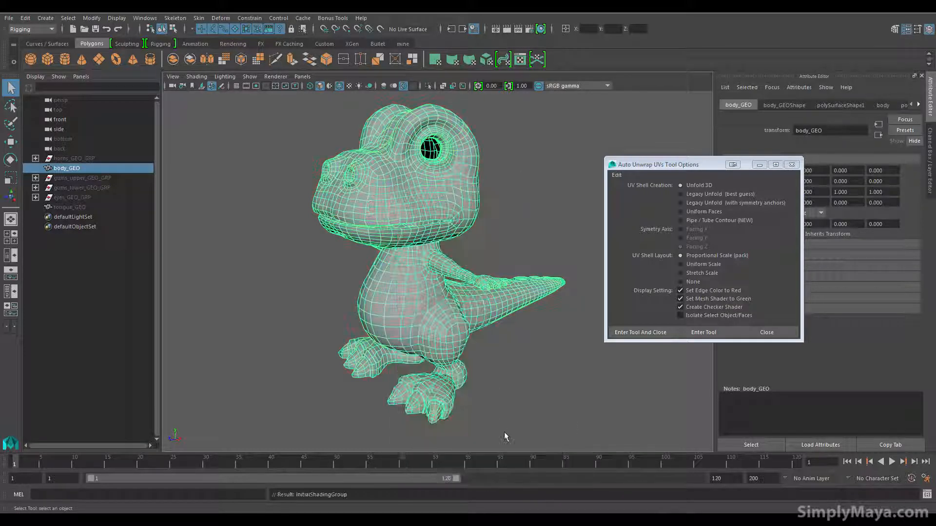
{"action": "left_click", "coordinate": [508, 369]}
Step: Close the Auto Unwrap UVs options and return to the plain view of the body mesh
{"action": "middle_click_drag", "start_coordinate": [496, 349], "coordinate": [495, 359], "text": "alt"}
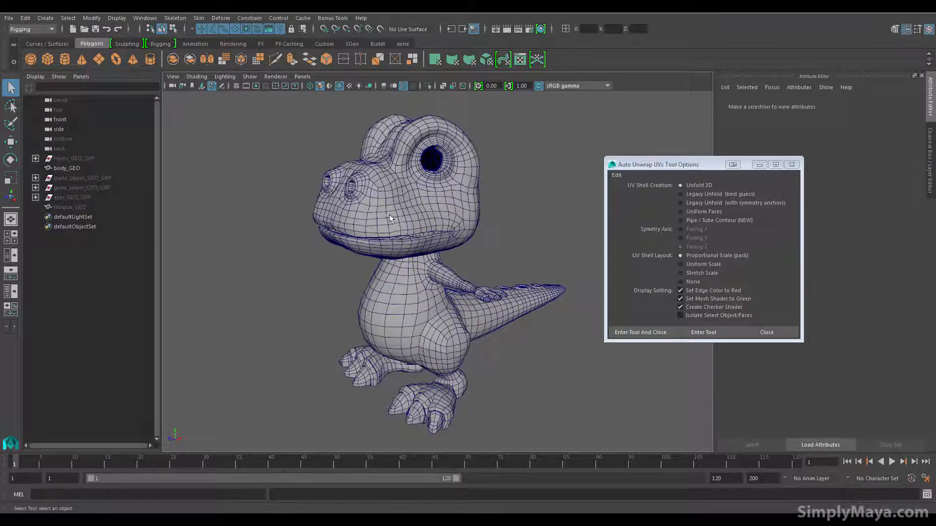
{"action": "left_click_drag", "start_coordinate": [392, 218], "coordinate": [422, 160], "text": "alt"}
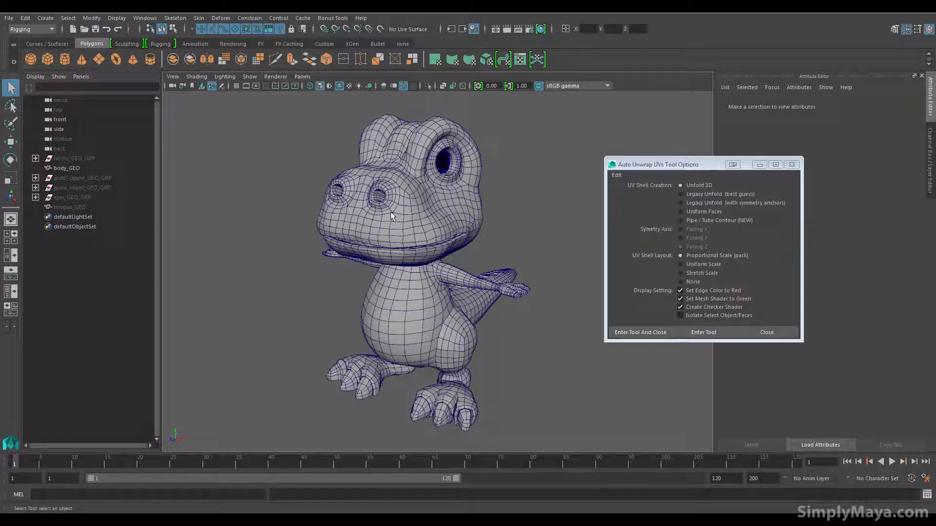
{"action": "left_click_drag", "start_coordinate": [390, 212], "coordinate": [525, 192], "text": "alt"}
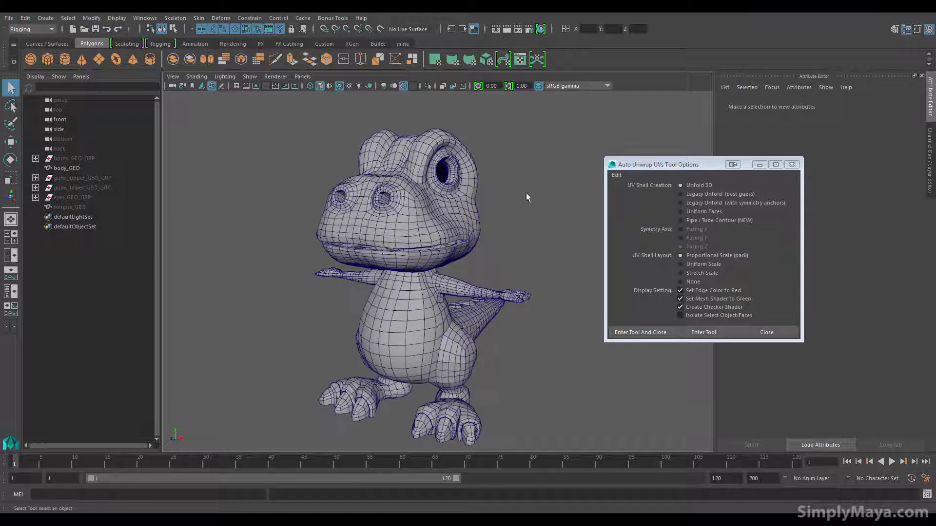
{"action": "left_click", "coordinate": [792, 164]}
{"action": "left_click_drag", "start_coordinate": [404, 346], "coordinate": [391, 345], "text": "alt"}
{"action": "right_click_drag", "start_coordinate": [391, 345], "coordinate": [446, 343], "text": "alt"}
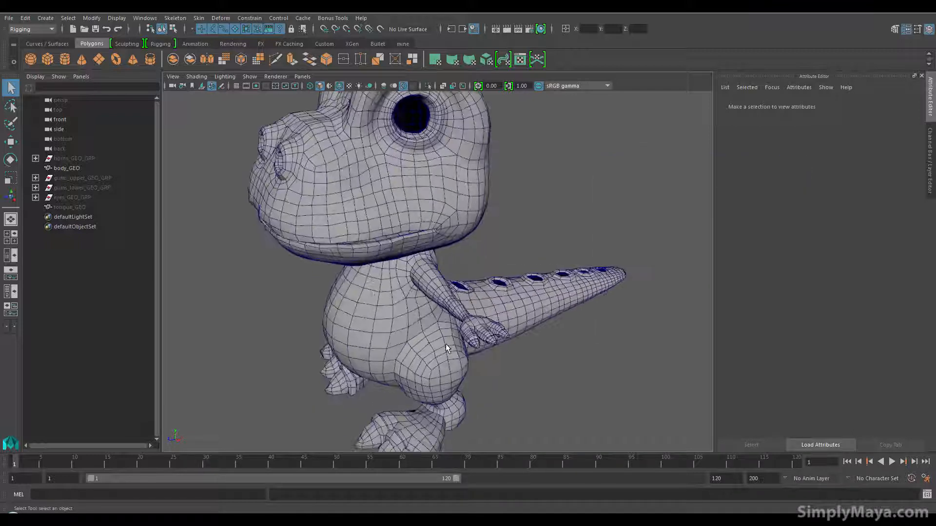
Step: Select the complete edge loop around the neck, directly beneath the head, as a seam on the body mesh
{"action": "middle_click_drag", "start_coordinate": [446, 343], "coordinate": [445, 384], "text": "alt"}
{"action": "left_click_drag", "start_coordinate": [445, 384], "coordinate": [408, 355], "text": "alt"}
{"action": "middle_click_drag", "start_coordinate": [408, 355], "coordinate": [404, 364], "text": "alt"}
{"action": "left_click_drag", "start_coordinate": [402, 367], "coordinate": [358, 338], "text": "alt"}
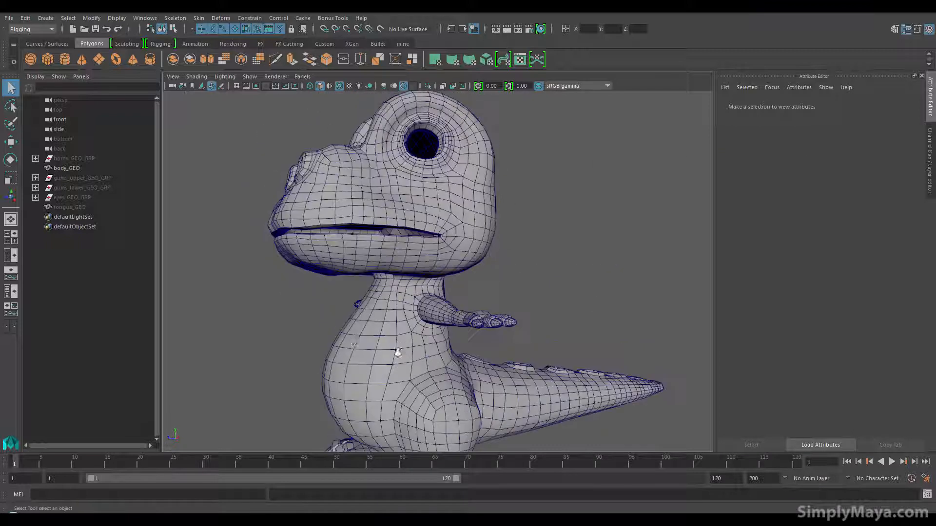
{"action": "right_click_drag", "start_coordinate": [358, 337], "coordinate": [445, 324], "text": "alt"}
{"action": "left_click_drag", "start_coordinate": [445, 324], "coordinate": [426, 314], "text": "alt"}
{"action": "mouse_move", "coordinate": [409, 238]}
{"action": "right_mouse_down"}
{"action": "mouse_move", "coordinate": [408, 216]}
{"action": "mouse_move", "coordinate": [403, 230]}
{"action": "right_mouse_up"}
{"action": "double_click", "coordinate": [398, 233]}
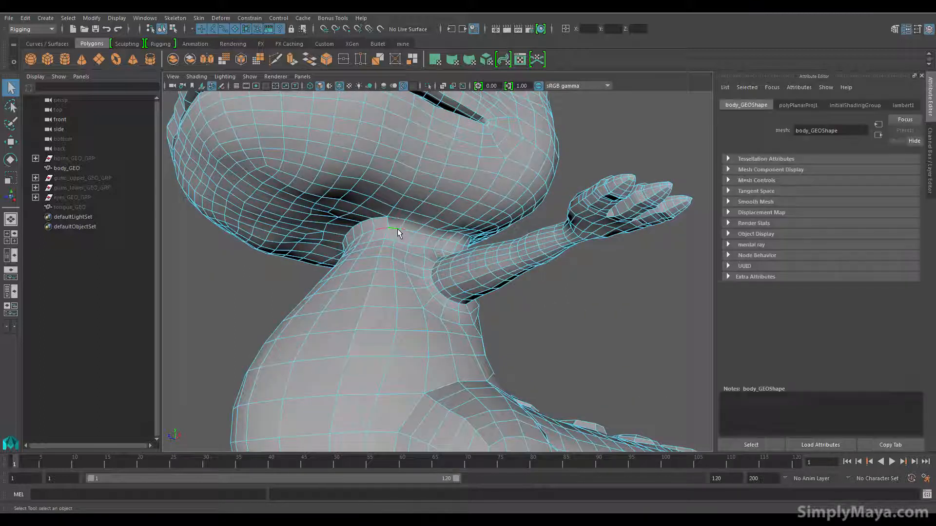
{"action": "left_click_drag", "start_coordinate": [397, 233], "coordinate": [502, 256], "text": "alt"}
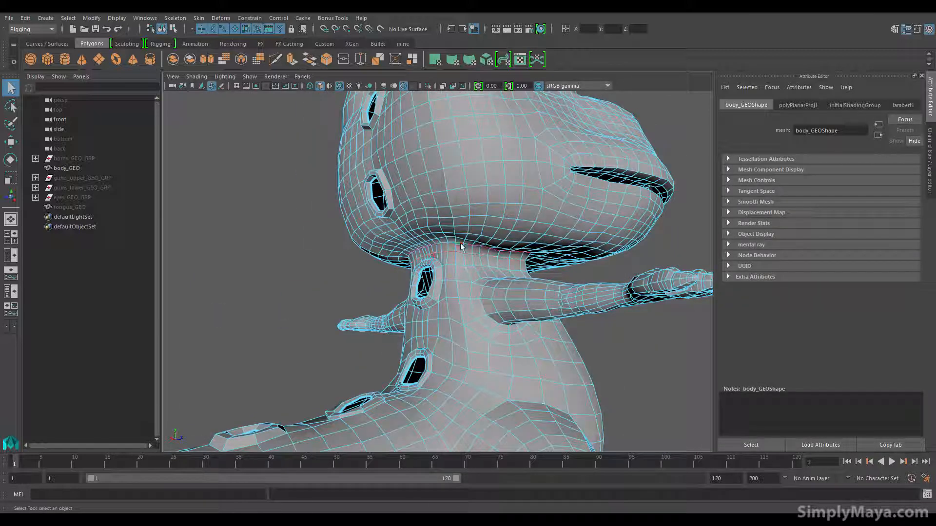
{"action": "left_click_drag", "start_coordinate": [380, 265], "coordinate": [449, 253], "text": "alt"}
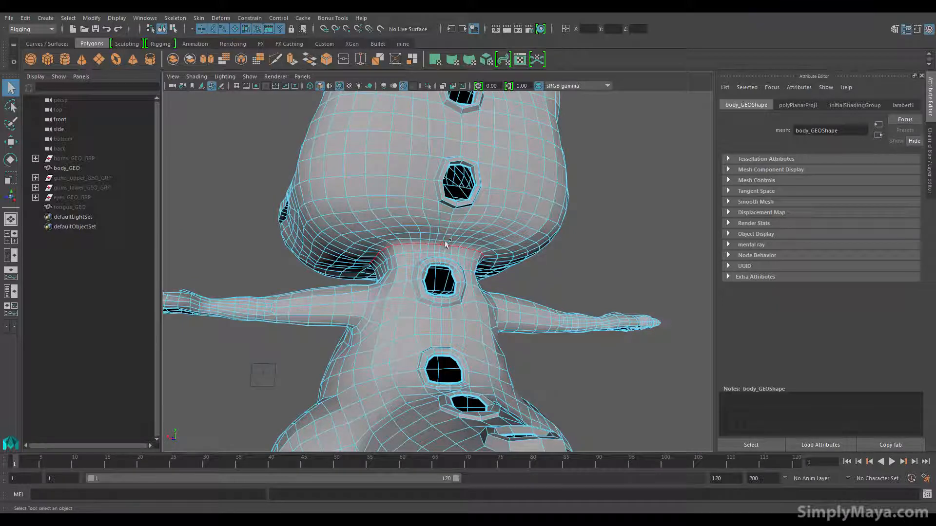
Step: Add the centre-line edges up the back of the head, from the neck loop to the lower horn hole, to the selection
{"action": "left_click_drag", "start_coordinate": [517, 161], "coordinate": [483, 366], "text": "alt"}
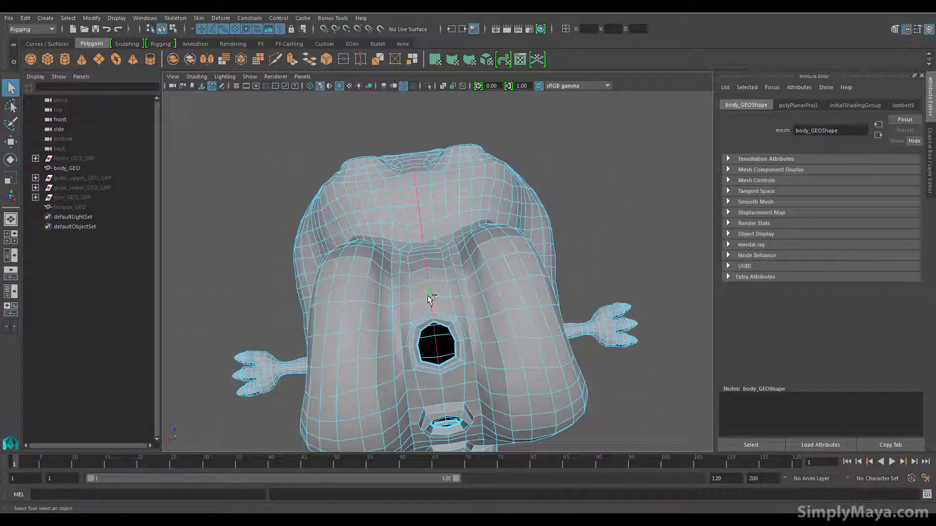
{"action": "left_click_drag", "start_coordinate": [427, 348], "coordinate": [368, 259], "text": "alt"}
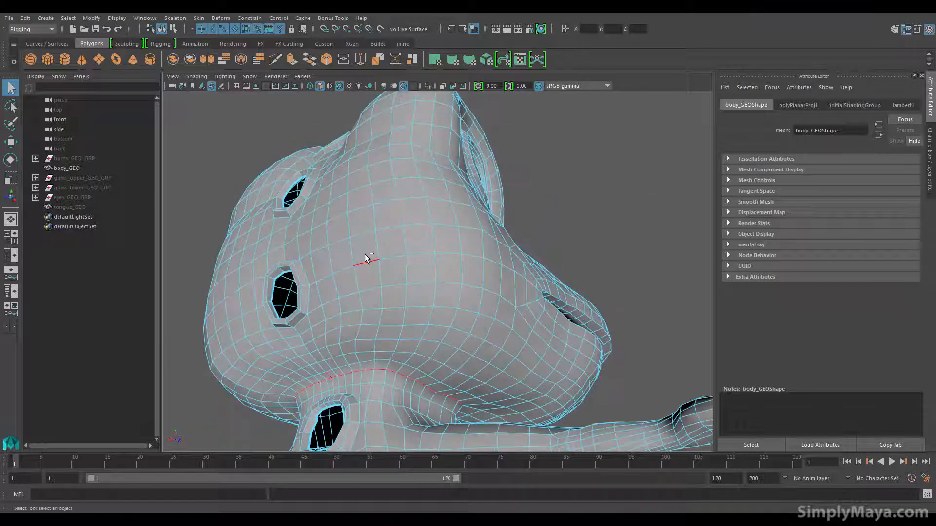
{"action": "key", "text": "ctrl+z"}
{"action": "left_click_drag", "start_coordinate": [365, 293], "coordinate": [416, 329], "text": "alt"}
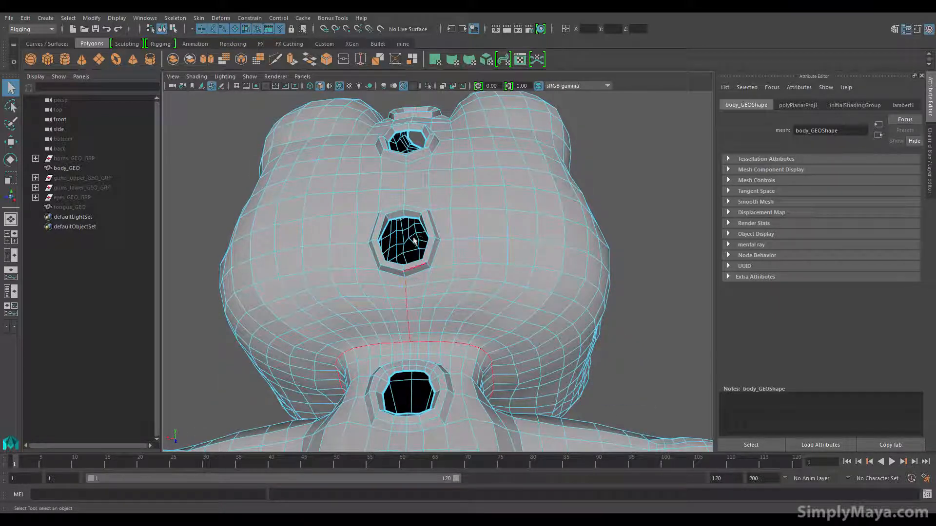
{"action": "left_click_drag", "start_coordinate": [418, 190], "coordinate": [411, 263], "text": "alt"}
{"action": "right_click_drag", "start_coordinate": [411, 264], "coordinate": [495, 361], "text": "alt"}
Step: Extend the selected centre-line seam between the horn holes and over the top of the head towards the brow
{"action": "middle_click_drag", "start_coordinate": [419, 385], "coordinate": [440, 302], "text": "alt"}
{"action": "right_click_drag", "start_coordinate": [440, 303], "coordinate": [497, 318], "text": "alt"}
{"action": "left_click_drag", "start_coordinate": [496, 318], "coordinate": [461, 309], "text": "alt"}
{"action": "middle_click_drag", "start_coordinate": [461, 309], "coordinate": [419, 420], "text": "alt"}
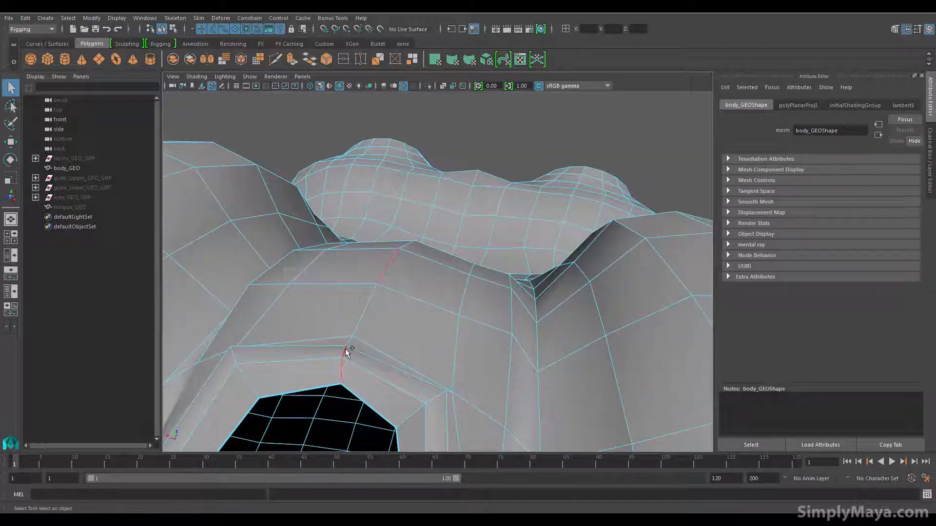
{"action": "left_click_drag", "start_coordinate": [392, 323], "coordinate": [234, 302], "text": "alt"}
{"action": "middle_click_drag", "start_coordinate": [234, 302], "coordinate": [455, 323], "text": "alt"}
{"action": "right_click_drag", "start_coordinate": [455, 323], "coordinate": [326, 316], "text": "alt"}
{"action": "left_click_drag", "start_coordinate": [326, 315], "coordinate": [344, 248], "text": "alt"}
{"action": "right_click_drag", "start_coordinate": [436, 317], "coordinate": [475, 371], "text": "alt"}
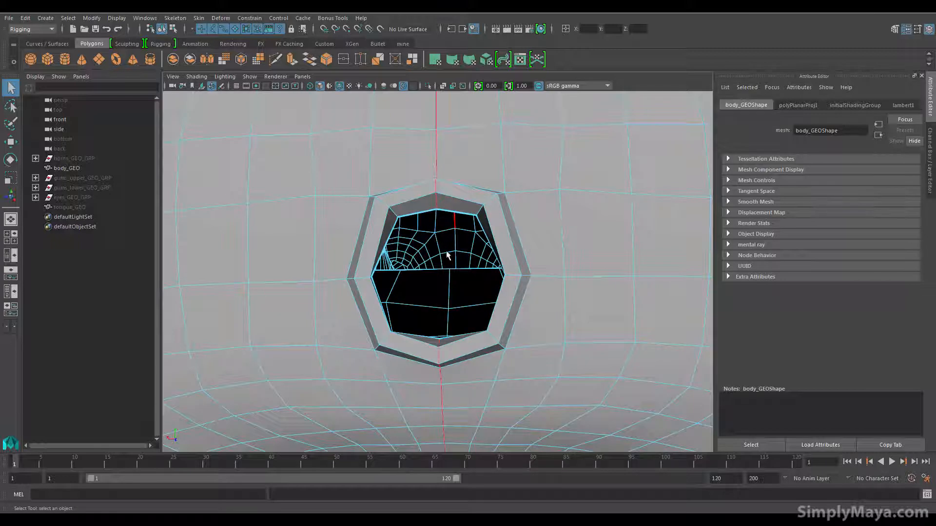
{"action": "left_click_drag", "start_coordinate": [442, 262], "coordinate": [434, 277], "text": "alt"}
Step: Add the inner rim edge loops of both nostrils to the seam selection
{"action": "right_click_drag", "start_coordinate": [434, 278], "coordinate": [328, 292], "text": "alt"}
{"action": "middle_click_drag", "start_coordinate": [328, 293], "coordinate": [296, 255], "text": "alt"}
{"action": "left_click_drag", "start_coordinate": [296, 254], "coordinate": [458, 317], "text": "alt"}
{"action": "right_click_drag", "start_coordinate": [458, 318], "coordinate": [583, 320], "text": "alt"}
{"action": "left_click_drag", "start_coordinate": [582, 319], "coordinate": [538, 339], "text": "alt"}
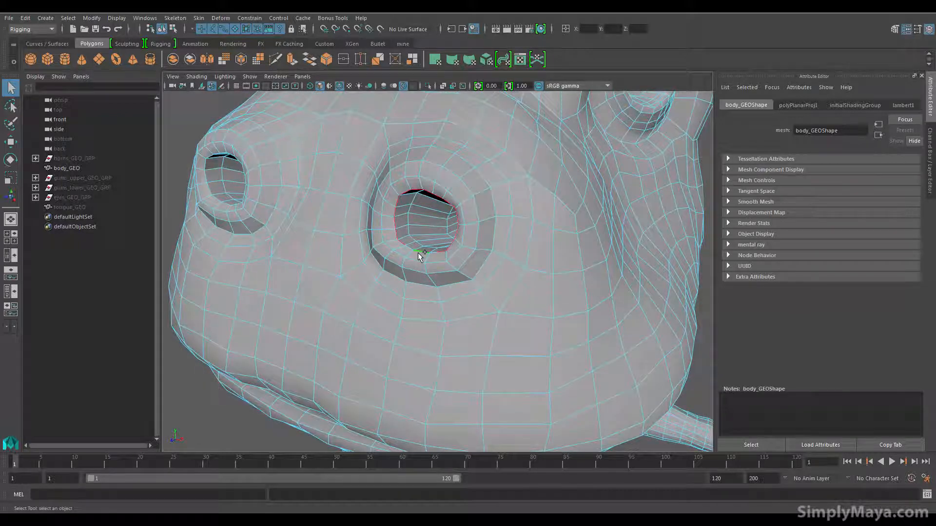
{"action": "left_click_drag", "start_coordinate": [421, 222], "coordinate": [488, 201], "text": "alt"}
{"action": "left_click_drag", "start_coordinate": [597, 122], "coordinate": [376, 305], "text": "alt"}
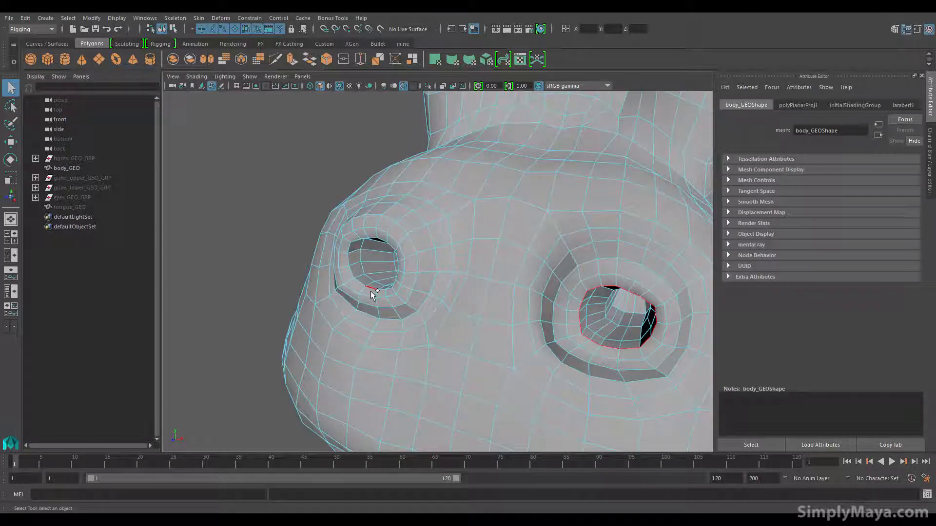
{"action": "right_click_drag", "start_coordinate": [440, 314], "coordinate": [350, 275], "text": "alt"}
{"action": "left_click_drag", "start_coordinate": [350, 276], "coordinate": [320, 264], "text": "alt"}
Step: Add the edge loop running along the inside of the lips to the seam selection
{"action": "mouse_move", "coordinate": [404, 301]}
{"action": "left_mouse_down", "text": "alt"}
{"action": "mouse_move", "coordinate": [391, 308]}
{"action": "mouse_move", "coordinate": [400, 307]}
{"action": "left_mouse_up", "text": "alt"}
{"action": "right_click_drag", "start_coordinate": [489, 318], "coordinate": [532, 319], "text": "alt"}
{"action": "left_click_drag", "start_coordinate": [532, 320], "coordinate": [530, 316], "text": "alt"}
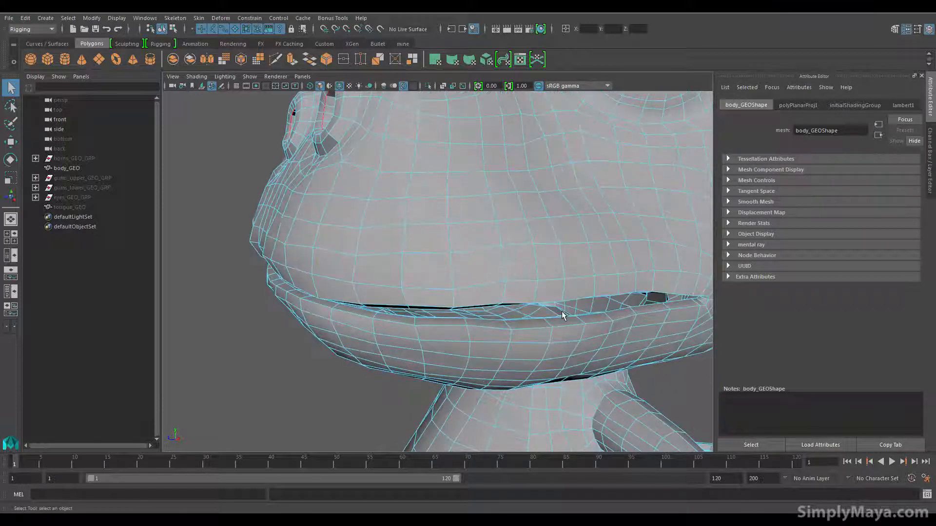
{"action": "left_click_drag", "start_coordinate": [418, 330], "coordinate": [352, 345], "text": "alt"}
{"action": "right_click_drag", "start_coordinate": [351, 345], "coordinate": [329, 344], "text": "alt"}
{"action": "left_click_drag", "start_coordinate": [329, 344], "coordinate": [361, 340], "text": "alt"}
{"action": "right_click_drag", "start_coordinate": [362, 340], "coordinate": [380, 338], "text": "alt"}
{"action": "left_click_drag", "start_coordinate": [380, 338], "coordinate": [367, 347], "text": "alt"}
{"action": "right_click_drag", "start_coordinate": [367, 347], "coordinate": [372, 341], "text": "alt"}
Step: Add the edge loops just inside the eyelids of both eye sockets to the seam selection
{"action": "middle_click_drag", "start_coordinate": [373, 341], "coordinate": [447, 372], "text": "alt"}
{"action": "right_click_drag", "start_coordinate": [446, 372], "coordinate": [458, 365], "text": "alt"}
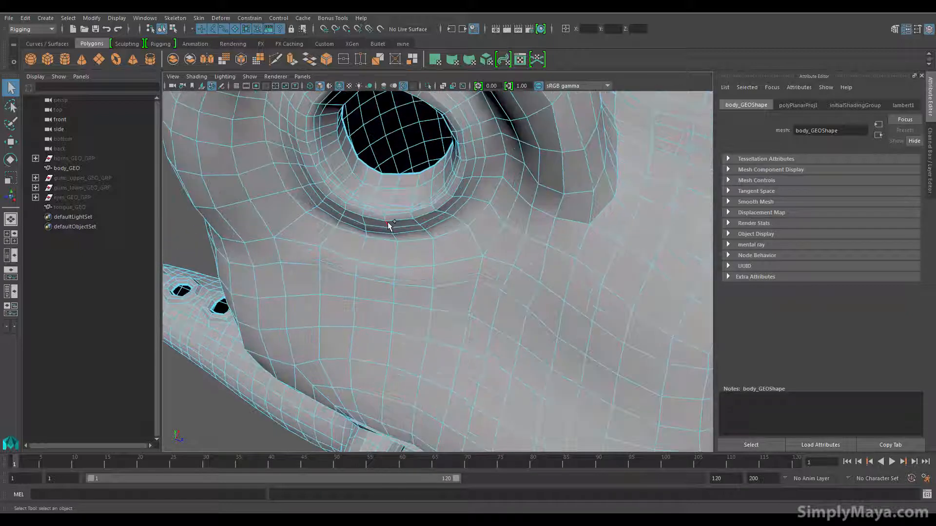
{"action": "left_click_drag", "start_coordinate": [542, 234], "coordinate": [371, 235], "text": "alt"}
{"action": "right_click_drag", "start_coordinate": [372, 236], "coordinate": [418, 286], "text": "alt"}
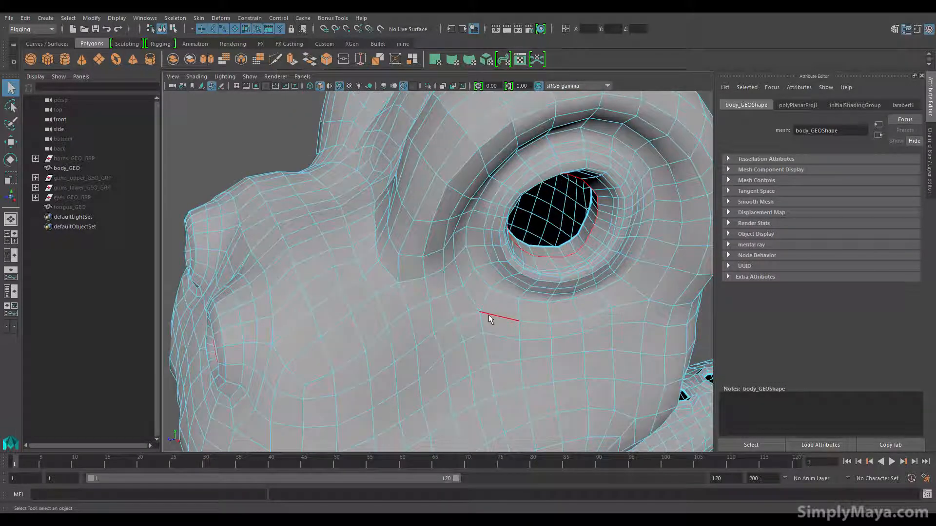
{"action": "left_click", "coordinate": [490, 320], "text": "shift"}
{"action": "left_click", "coordinate": [564, 269], "text": "shift"}
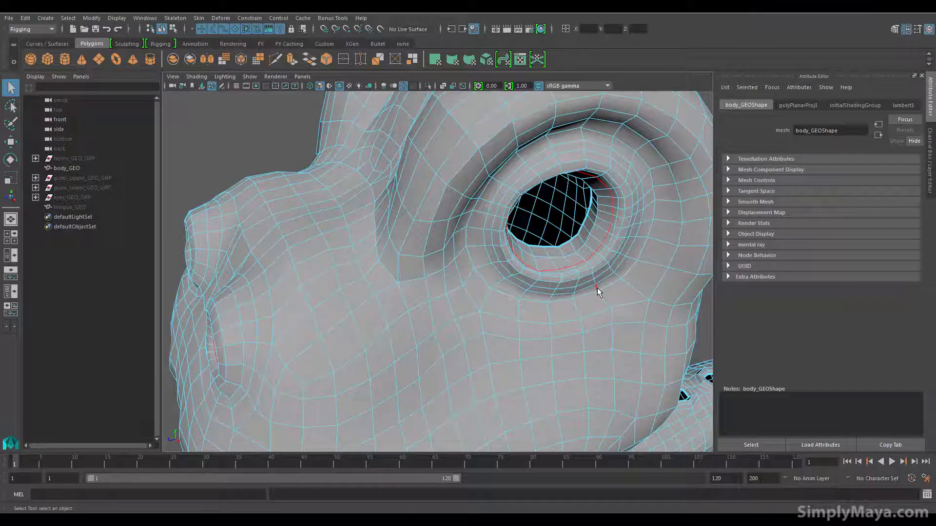
{"action": "left_click_drag", "start_coordinate": [598, 291], "coordinate": [524, 294], "text": "alt"}
{"action": "right_click_drag", "start_coordinate": [525, 294], "coordinate": [407, 279], "text": "alt"}
{"action": "left_click_drag", "start_coordinate": [407, 279], "coordinate": [511, 237], "text": "alt"}
{"action": "left_click_drag", "start_coordinate": [466, 299], "coordinate": [638, 330], "text": "alt"}
{"action": "left_click_drag", "start_coordinate": [229, 344], "coordinate": [361, 300], "text": "alt"}
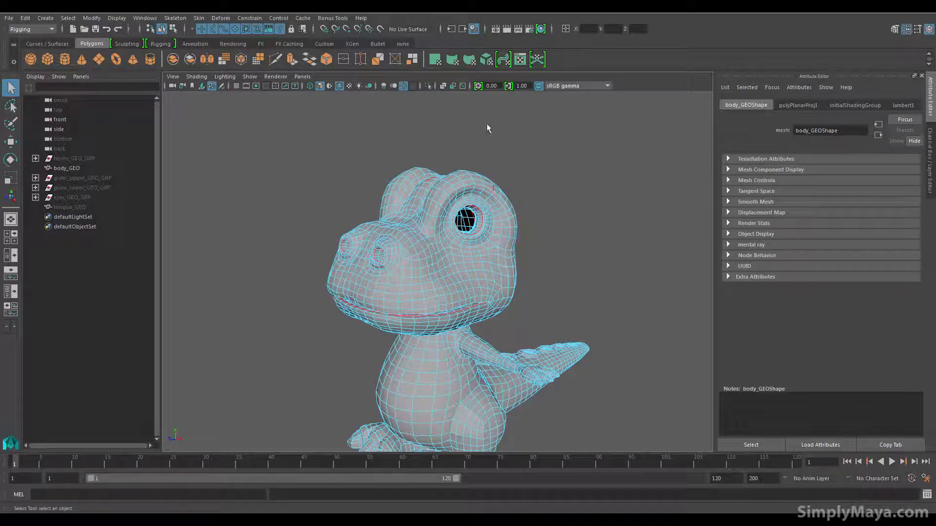
Step: Add the centre-line edges under the jaw, between the neck loop and the mouth, to the seam selection
{"action": "left_click_drag", "start_coordinate": [359, 228], "coordinate": [349, 201], "text": "alt"}
{"action": "scroll", "coordinate": [389, 248], "scroll_direction": "up", "scroll_amount": 4}
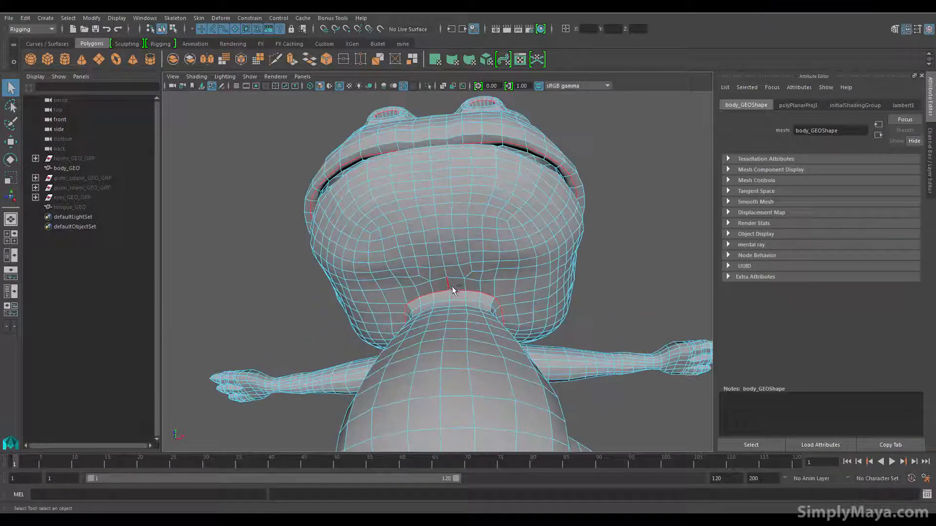
{"action": "left_click_drag", "start_coordinate": [439, 214], "coordinate": [445, 272], "text": "alt"}
{"action": "right_click_drag", "start_coordinate": [445, 272], "coordinate": [489, 319], "text": "alt"}
{"action": "middle_click_drag", "start_coordinate": [490, 319], "coordinate": [465, 276], "text": "alt"}
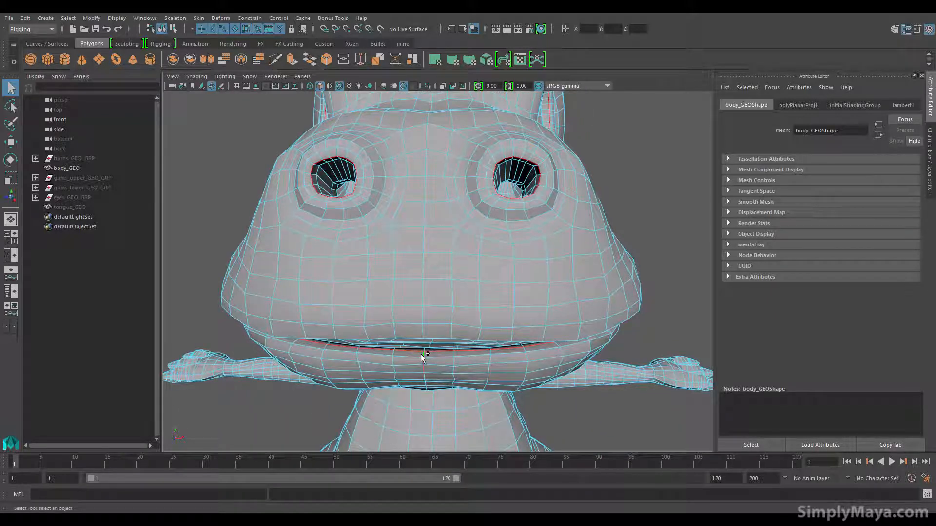
Step: Check the seams around the head and save the selected edges as a quick select set named uv_01
{"action": "left_click_drag", "start_coordinate": [437, 389], "coordinate": [412, 279], "text": "alt"}
{"action": "right_click_drag", "start_coordinate": [411, 280], "coordinate": [313, 313], "text": "alt"}
{"action": "left_click_drag", "start_coordinate": [313, 314], "coordinate": [414, 194], "text": "alt"}
{"action": "left_click_drag", "start_coordinate": [294, 233], "coordinate": [356, 316], "text": "alt"}
{"action": "left_click_drag", "start_coordinate": [389, 267], "coordinate": [335, 253], "text": "alt"}
{"action": "left_click_drag", "start_coordinate": [382, 227], "coordinate": [412, 225], "text": "alt"}
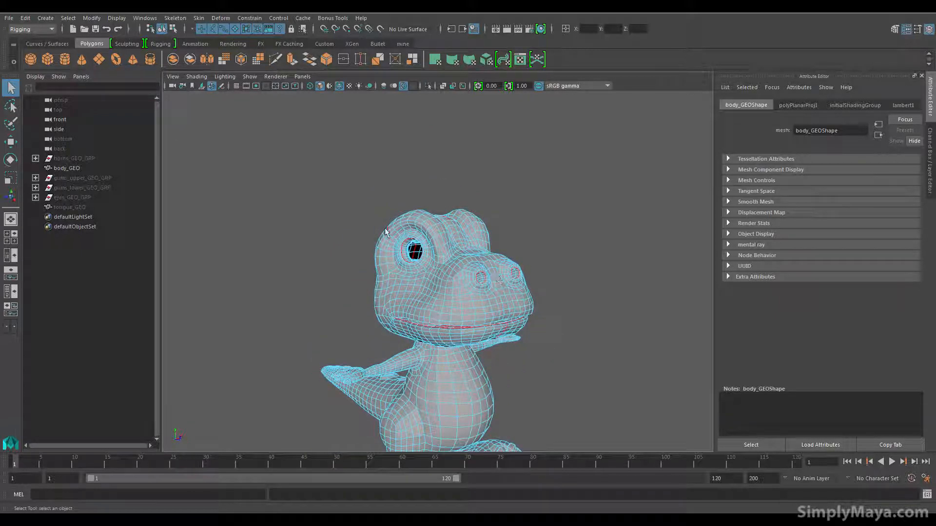
{"action": "left_click", "coordinate": [46, 18]}
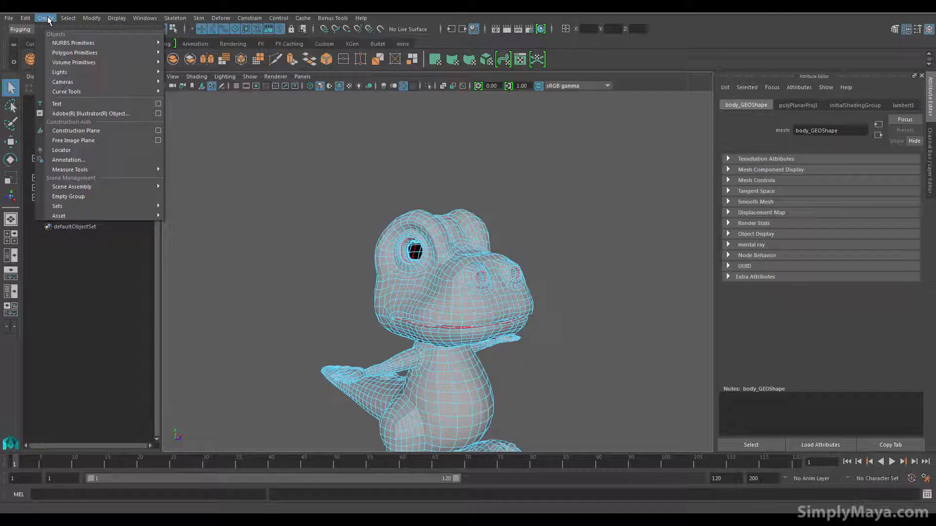
{"action": "mouse_move", "coordinate": [101, 205]}
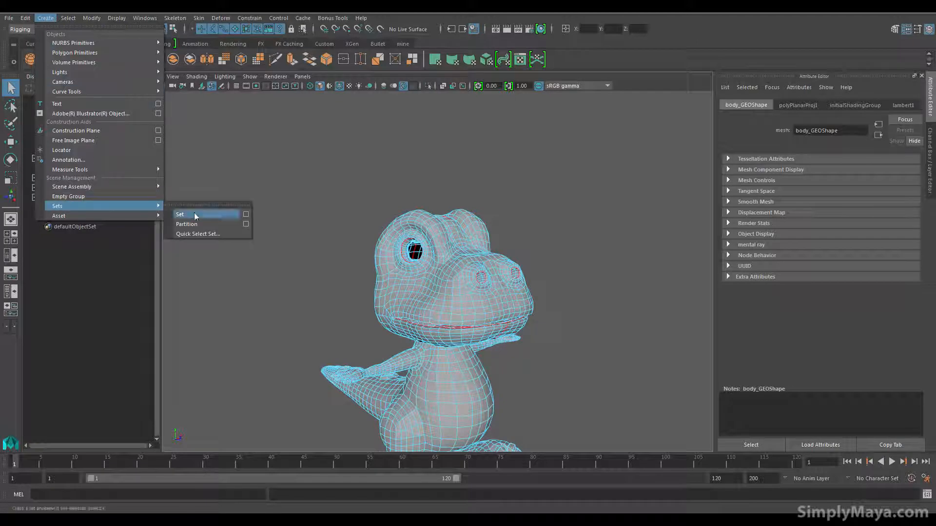
{"action": "left_click", "coordinate": [212, 234]}
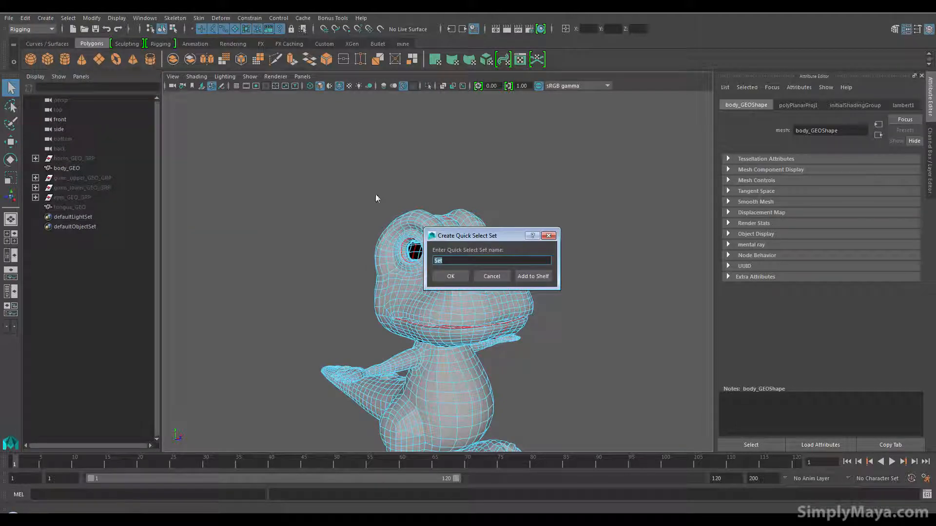
{"action": "type", "text": "uv_01"}
{"action": "key", "text": "Return"}
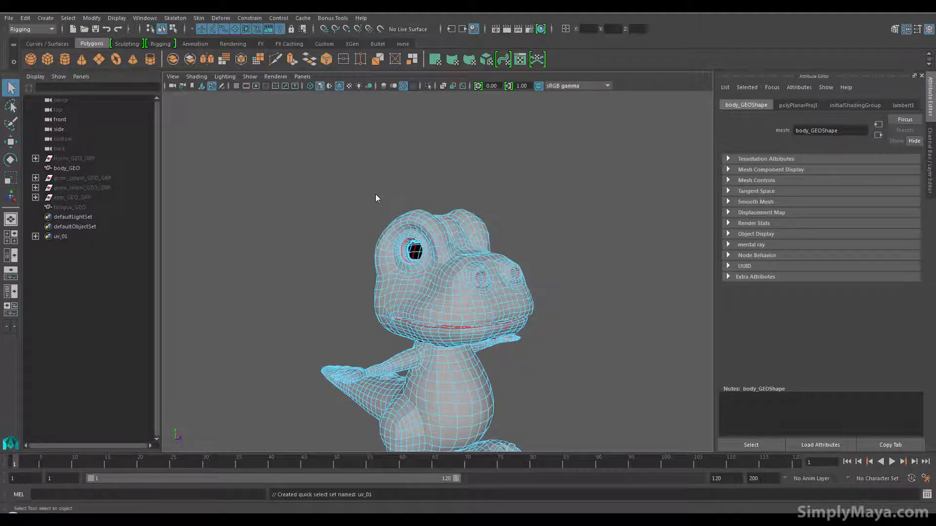
Step: Clear the edge selection and recall the seam edges from the uv_01 quick select set to test it
{"action": "left_click", "coordinate": [494, 210]}
{"action": "right_click_drag", "start_coordinate": [470, 222], "coordinate": [515, 208]}
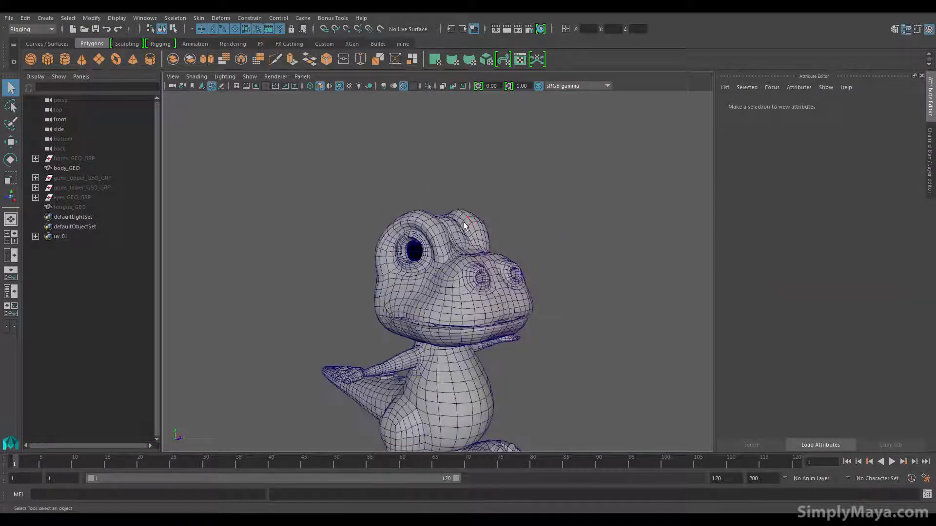
{"action": "left_click", "coordinate": [471, 223]}
{"action": "left_click_drag", "start_coordinate": [503, 254], "coordinate": [317, 250], "text": "alt"}
{"action": "left_click", "coordinate": [531, 258]}
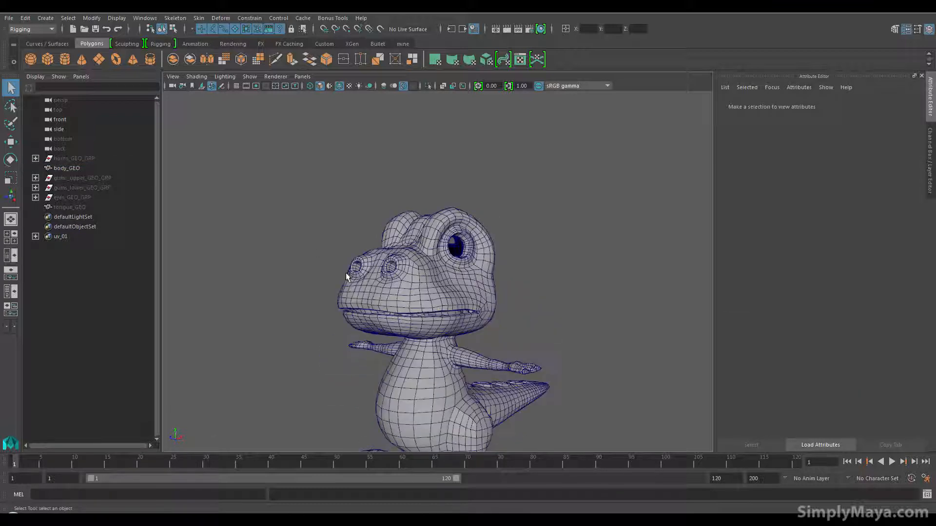
{"action": "left_click_drag", "start_coordinate": [466, 278], "coordinate": [472, 218], "text": "alt"}
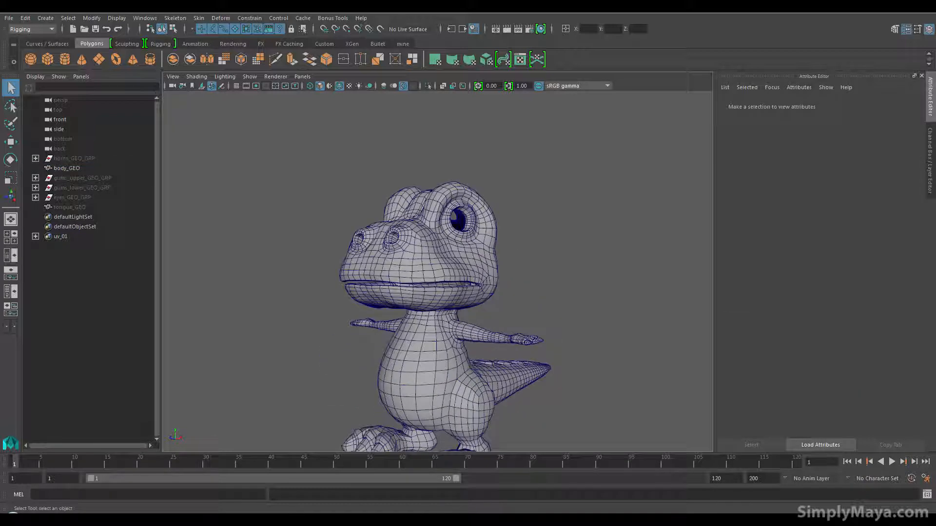
{"action": "left_click", "coordinate": [68, 18]}
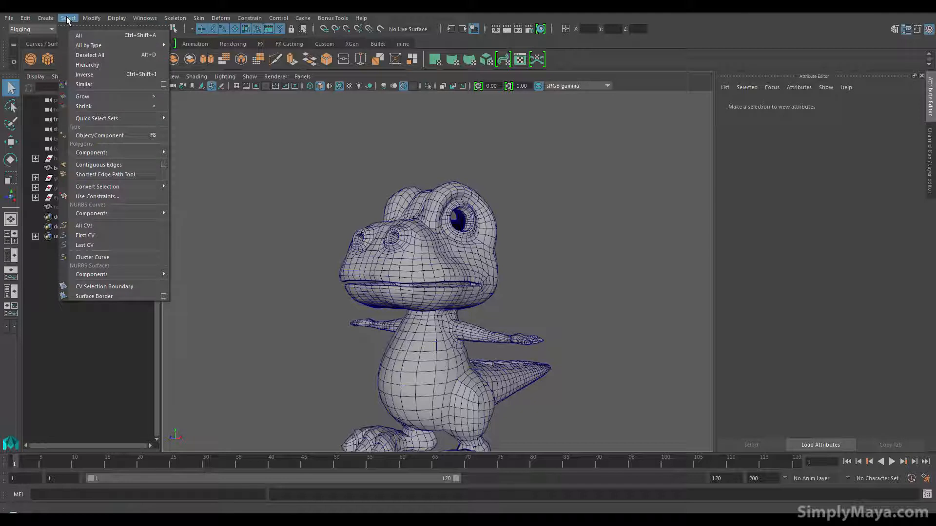
{"action": "mouse_move", "coordinate": [119, 122]}
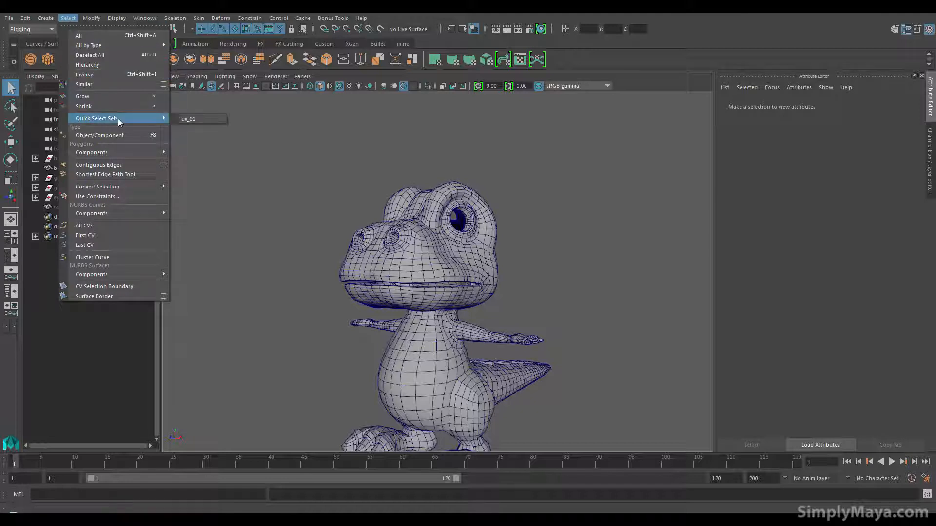
{"action": "left_click", "coordinate": [192, 122]}
{"action": "left_click_drag", "start_coordinate": [296, 207], "coordinate": [265, 226], "text": "alt"}
{"action": "right_click_drag", "start_coordinate": [265, 226], "coordinate": [337, 238], "text": "alt"}
{"action": "mouse_move", "coordinate": [336, 239]}
{"action": "left_mouse_down", "text": "alt"}
{"action": "mouse_move", "coordinate": [385, 254]}
{"action": "mouse_move", "coordinate": [619, 255]}
{"action": "mouse_move", "coordinate": [563, 275]}
{"action": "mouse_move", "coordinate": [627, 277]}
{"action": "mouse_move", "coordinate": [574, 314]}
{"action": "mouse_move", "coordinate": [660, 313]}
{"action": "mouse_move", "coordinate": [597, 316]}
{"action": "mouse_move", "coordinate": [627, 291]}
{"action": "left_mouse_up", "text": "alt"}
Step: Select the whole body mesh and start the Auto Unwrap UVs tool with Unfold 3D shell creation and Proportional Scale layout
{"action": "left_click", "coordinate": [628, 267]}
{"action": "right_click_drag", "start_coordinate": [628, 267], "coordinate": [601, 243], "text": "alt"}
{"action": "middle_click_drag", "start_coordinate": [601, 243], "coordinate": [585, 326], "text": "alt"}
{"action": "left_click_drag", "start_coordinate": [585, 326], "coordinate": [551, 290], "text": "alt"}
{"action": "left_click", "coordinate": [410, 244]}
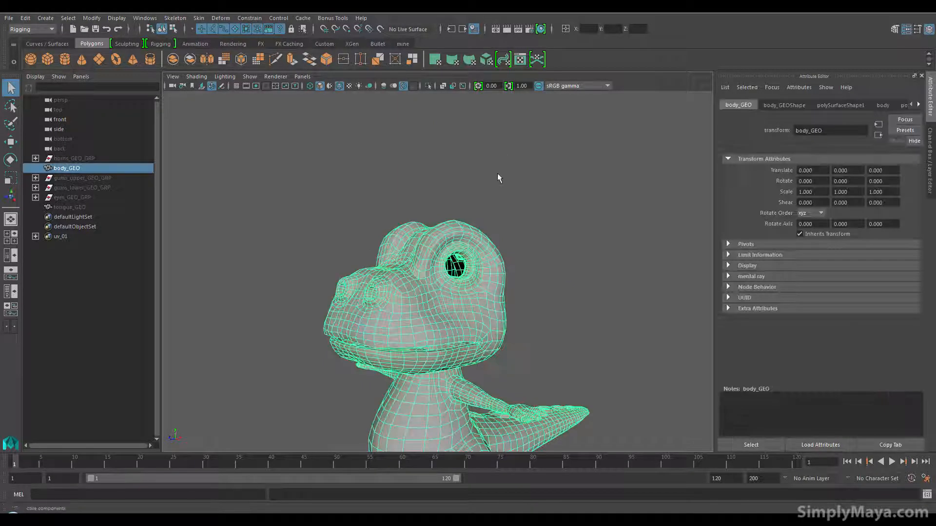
{"action": "left_click", "coordinate": [331, 18]}
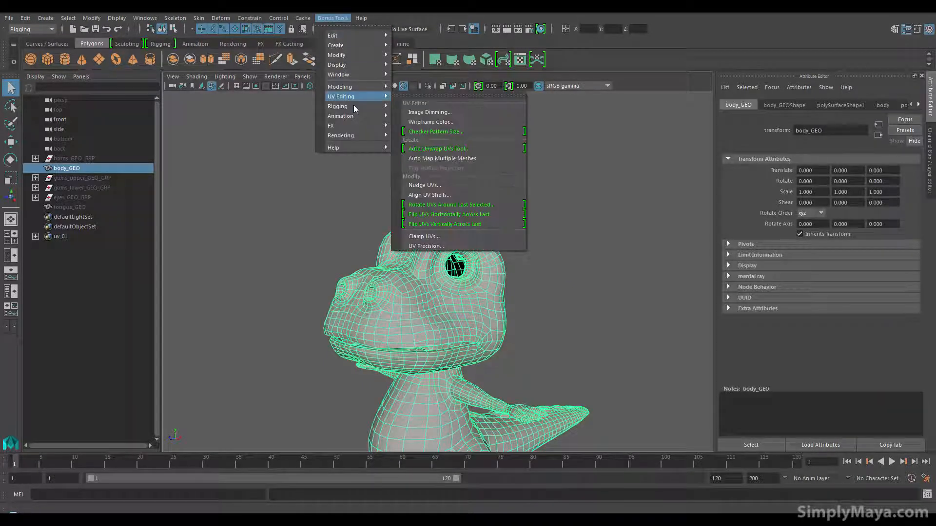
{"action": "mouse_move", "coordinate": [366, 98]}
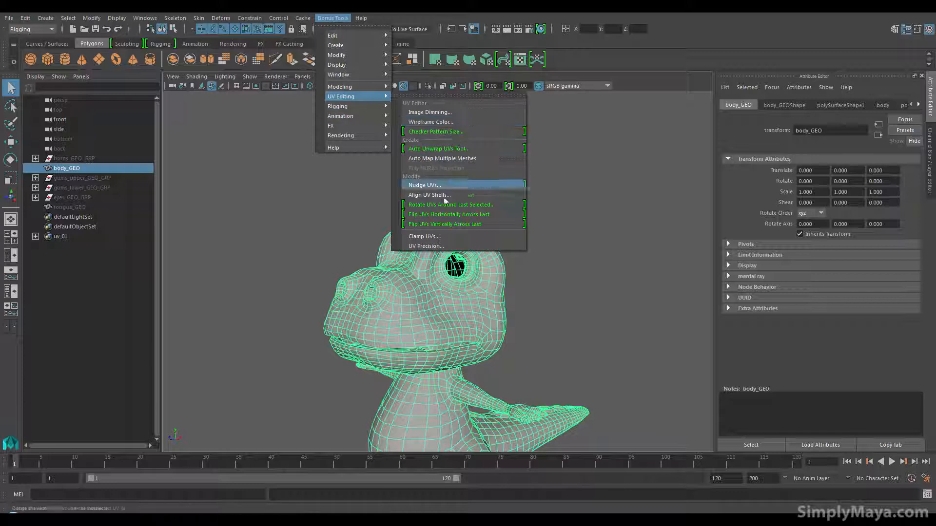
{"action": "left_click", "coordinate": [444, 149]}
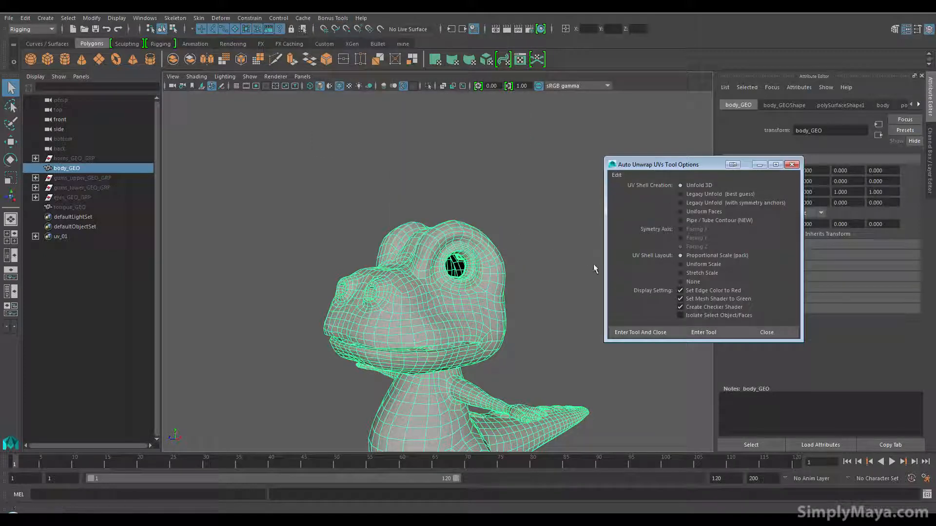
{"action": "left_click", "coordinate": [706, 334]}
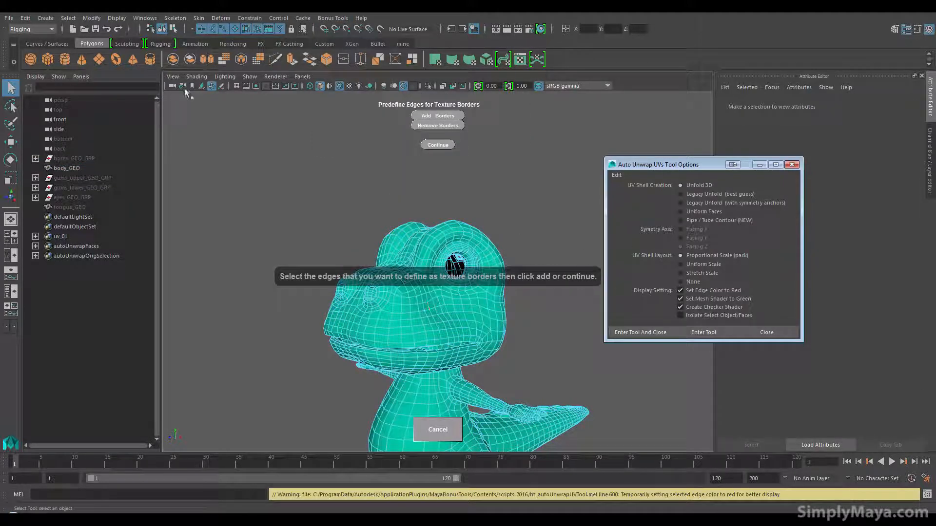
Step: Recall the uv_01 seam edges, add them as texture borders and continue to unwrap the body mesh
{"action": "left_click", "coordinate": [73, 19]}
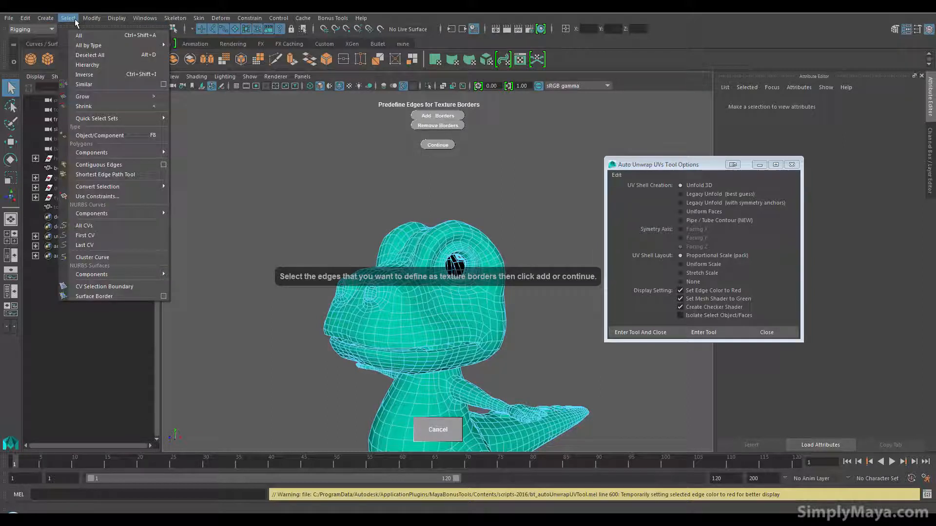
{"action": "mouse_move", "coordinate": [122, 120]}
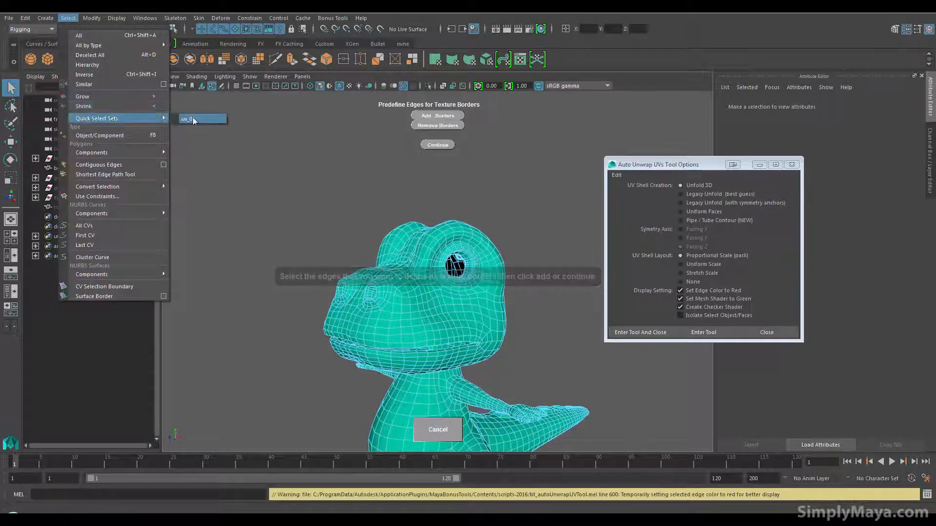
{"action": "left_click", "coordinate": [192, 118]}
{"action": "left_click_drag", "start_coordinate": [272, 232], "coordinate": [295, 238], "text": "alt"}
{"action": "middle_click_drag", "start_coordinate": [295, 238], "coordinate": [275, 178], "text": "alt"}
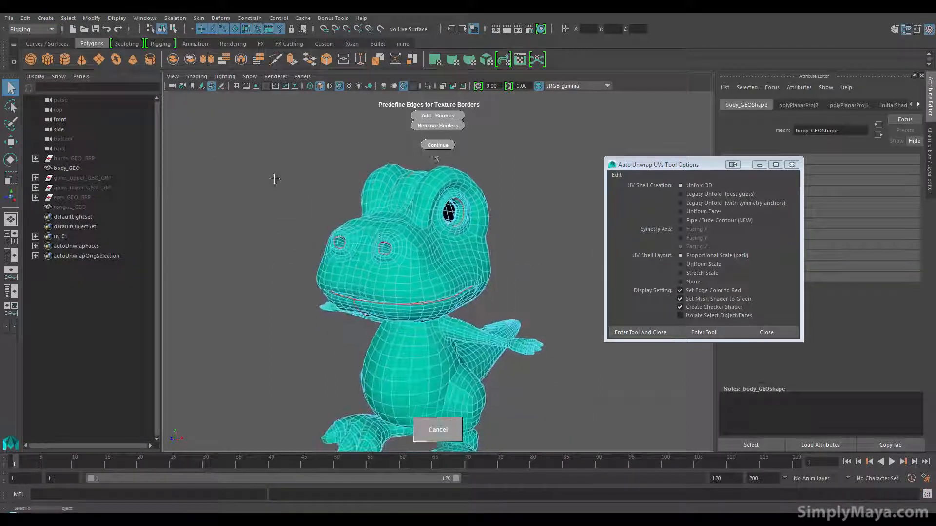
{"action": "left_click", "coordinate": [443, 117]}
{"action": "left_click_drag", "start_coordinate": [360, 215], "coordinate": [437, 221], "text": "alt"}
{"action": "left_click", "coordinate": [438, 145]}
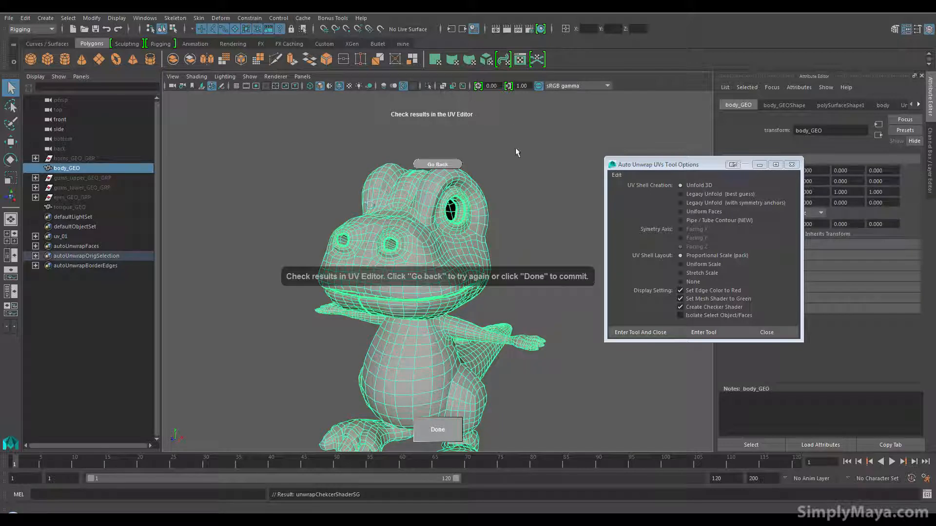
Step: Open the UV Editor and select the body mesh to show its unwrapped UV shells
{"action": "left_click", "coordinate": [546, 168]}
{"action": "key", "text": "space"}
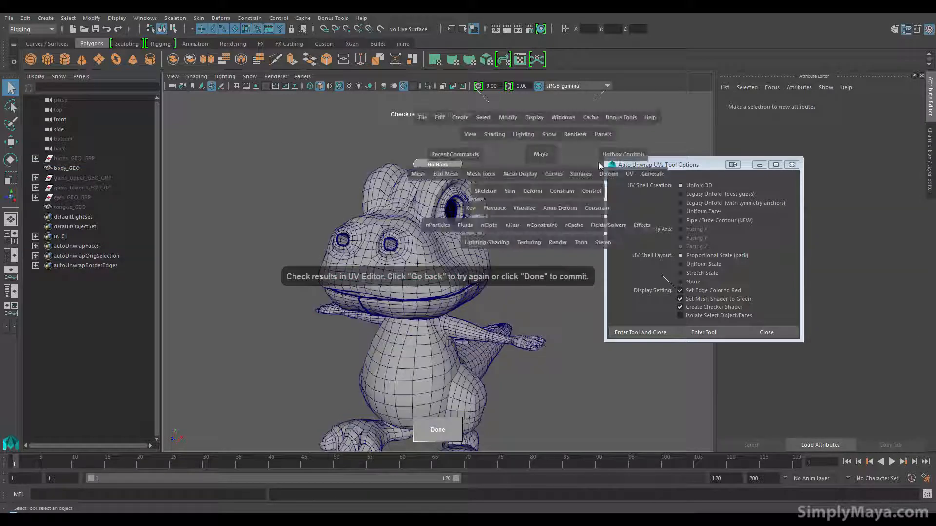
{"action": "left_click", "coordinate": [622, 174]}
{"action": "left_click", "coordinate": [665, 140]}
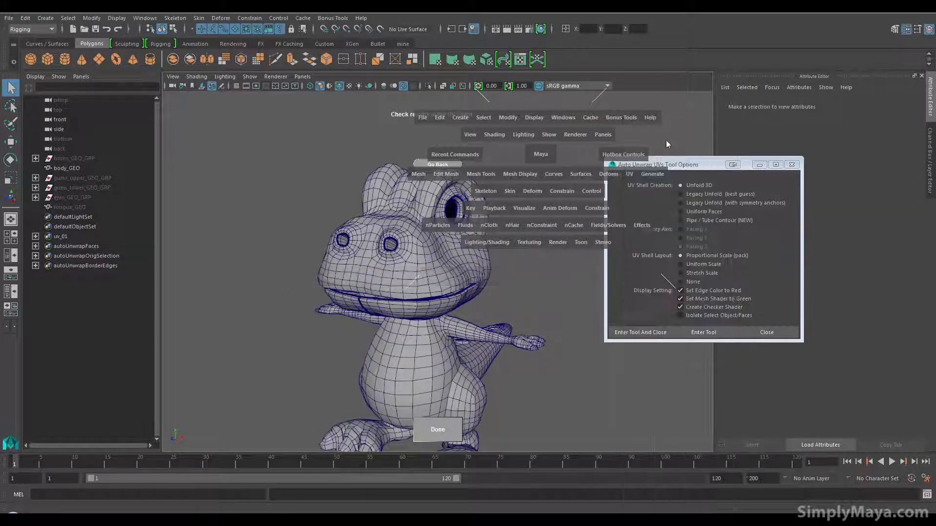
{"action": "left_click", "coordinate": [431, 262]}
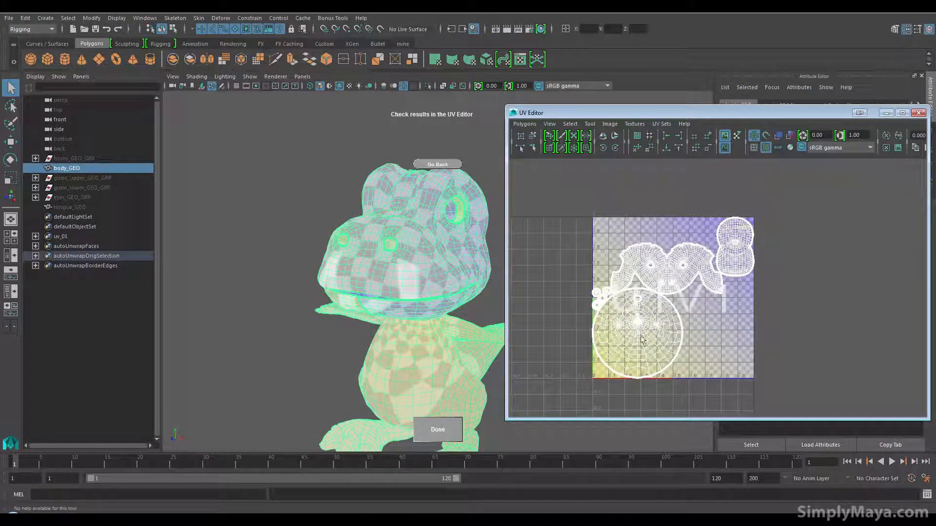
Step: Switch to UV shell selection in the UV Editor and select the shell of the dinosaur's face
{"action": "mouse_move", "coordinate": [638, 335]}
{"action": "right_mouse_down"}
{"action": "mouse_move", "coordinate": [623, 336]}
{"action": "mouse_move", "coordinate": [636, 318]}
{"action": "mouse_move", "coordinate": [668, 333]}
{"action": "mouse_move", "coordinate": [610, 321]}
{"action": "mouse_move", "coordinate": [645, 329]}
{"action": "right_mouse_up"}
{"action": "right_click", "coordinate": [644, 329]}
{"action": "right_click_drag", "start_coordinate": [659, 276], "coordinate": [627, 269]}
{"action": "left_click", "coordinate": [663, 268]}
{"action": "left_click", "coordinate": [664, 271]}
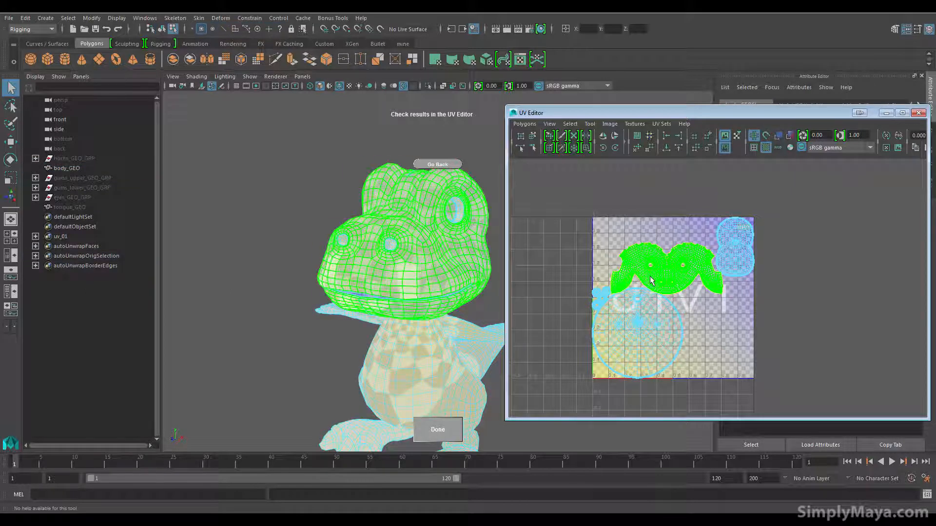
Step: Try moving the face's UV shell away from the other shells and undo the move
{"action": "key", "text": "w"}
{"action": "left_click_drag", "start_coordinate": [665, 269], "coordinate": [585, 259]}
{"action": "key", "text": "ctrl+z"}
{"action": "left_click", "coordinate": [747, 317]}
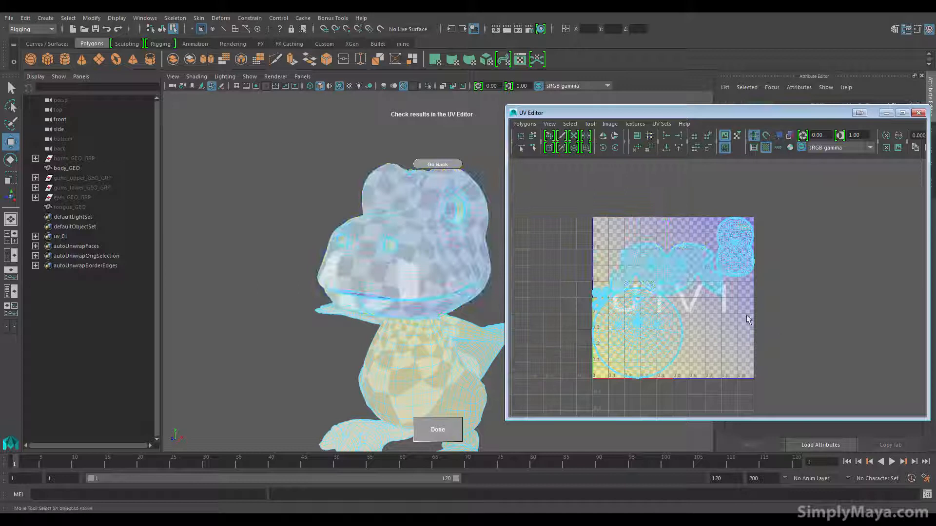
Step: Shift the face's UV shell slightly up and to the left, and turn off soft selection
{"action": "right_click", "coordinate": [662, 268]}
{"action": "left_click", "coordinate": [662, 268]}
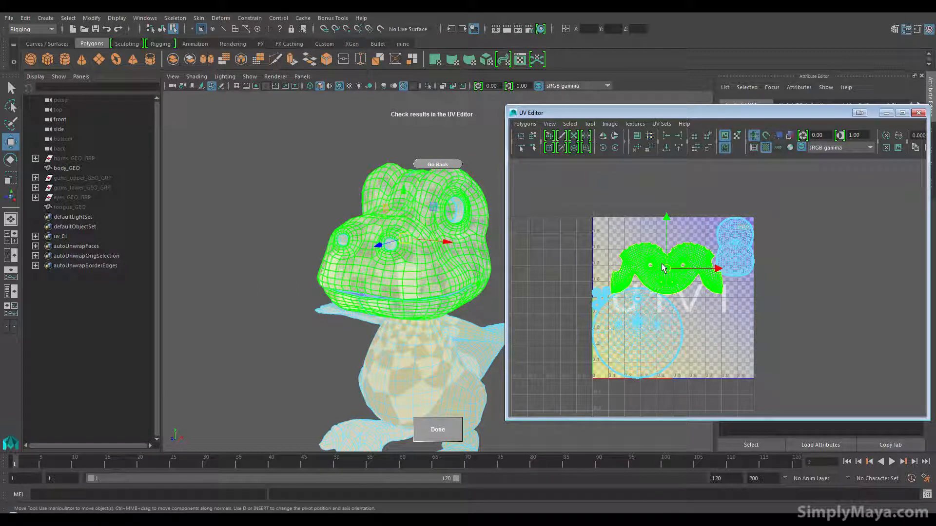
{"action": "left_click_drag", "start_coordinate": [669, 266], "coordinate": [647, 255]}
{"action": "key", "text": "b"}
{"action": "left_click", "coordinate": [709, 329]}
{"action": "left_click", "coordinate": [647, 271]}
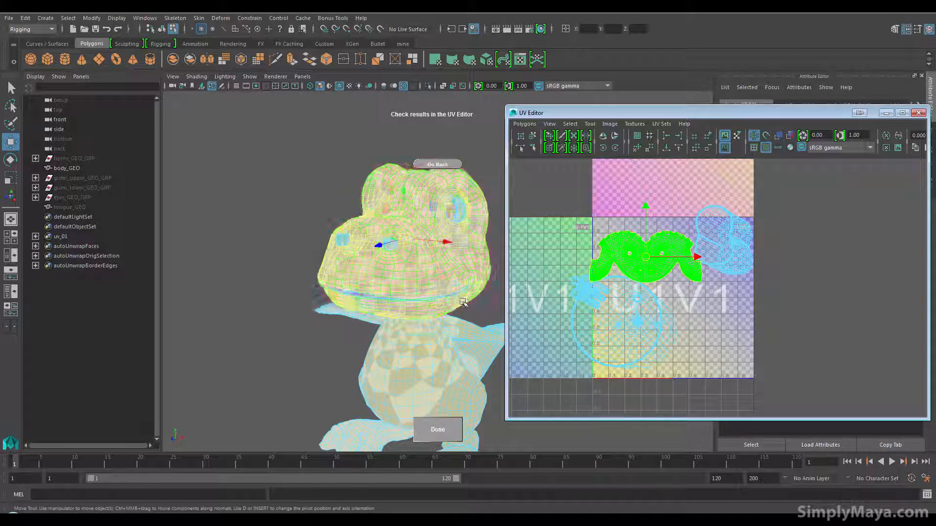
Step: Compare the dinosaur's head in the viewport with an enlarged view of its face shell in the UV Editor
{"action": "left_click_drag", "start_coordinate": [390, 324], "coordinate": [352, 327], "text": "alt"}
{"action": "right_click_drag", "start_coordinate": [334, 335], "coordinate": [348, 341], "text": "alt"}
{"action": "middle_click_drag", "start_coordinate": [348, 340], "coordinate": [323, 376], "text": "alt"}
{"action": "right_click_drag", "start_coordinate": [323, 376], "coordinate": [387, 363], "text": "alt"}
{"action": "left_click_drag", "start_coordinate": [326, 360], "coordinate": [426, 362], "text": "alt"}
{"action": "right_click_drag", "start_coordinate": [612, 239], "coordinate": [785, 335], "text": "alt"}
{"action": "middle_click_drag", "start_coordinate": [785, 336], "coordinate": [795, 314], "text": "alt"}
{"action": "right_click_drag", "start_coordinate": [796, 314], "coordinate": [830, 321], "text": "alt"}
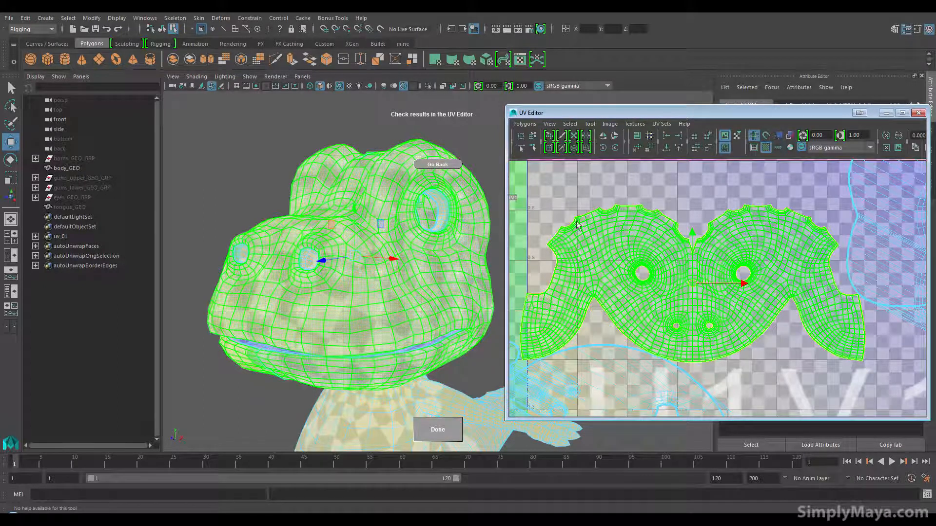
Step: Select the inner ring of the eye socket on the mesh and inspect its shell in the UV Editor
{"action": "left_click_drag", "start_coordinate": [337, 320], "coordinate": [423, 336], "text": "alt"}
{"action": "left_click", "coordinate": [281, 252]}
{"action": "left_click_drag", "start_coordinate": [281, 252], "coordinate": [303, 291], "text": "alt"}
{"action": "left_click_drag", "start_coordinate": [433, 269], "coordinate": [362, 325], "text": "alt"}
{"action": "left_click", "coordinate": [346, 332]}
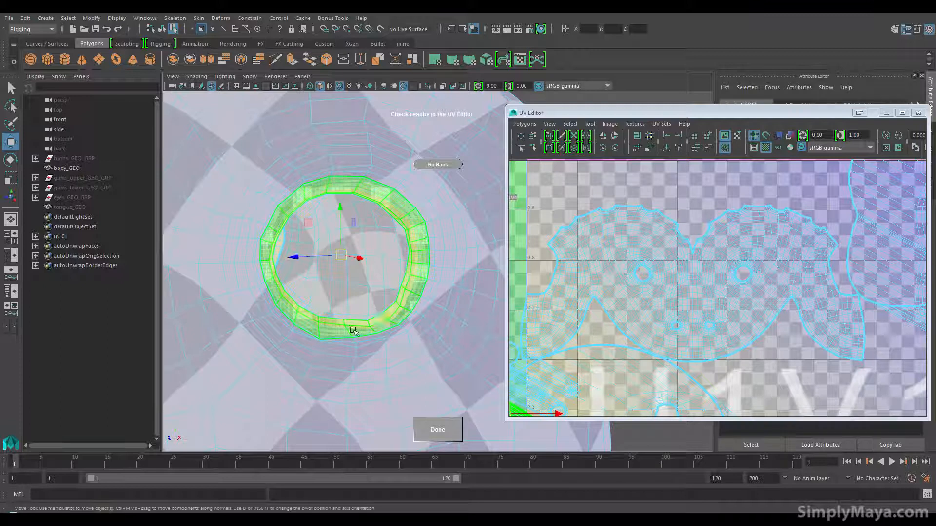
{"action": "scroll", "coordinate": [391, 321], "scroll_direction": "down", "scroll_amount": 5}
{"action": "scroll", "coordinate": [565, 359], "scroll_direction": "down", "scroll_amount": 2}
{"action": "middle_click_drag", "start_coordinate": [566, 364], "coordinate": [571, 360], "text": "alt"}
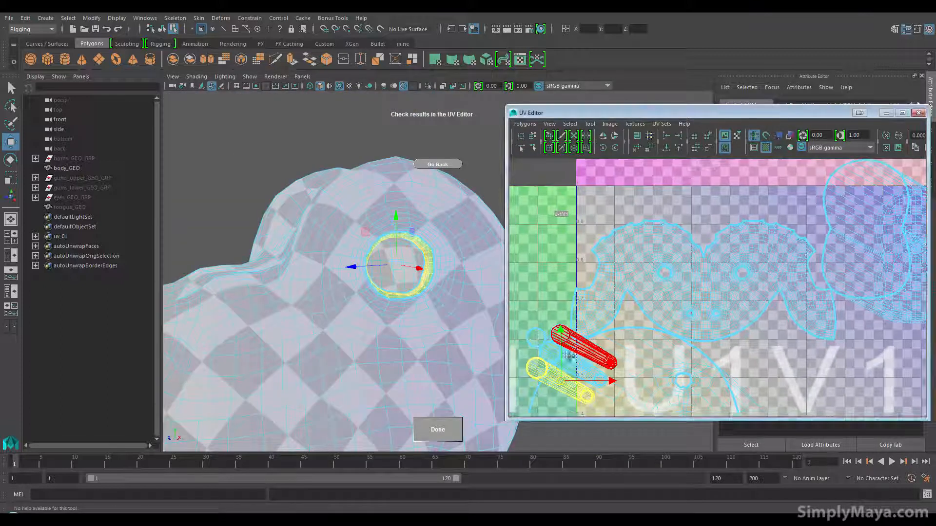
Step: Examine the checker pattern for distortion on the neck, back and side of the body
{"action": "middle_click_drag", "start_coordinate": [413, 325], "coordinate": [399, 197], "text": "alt"}
{"action": "left_click_drag", "start_coordinate": [358, 382], "coordinate": [355, 296], "text": "alt"}
{"action": "scroll", "coordinate": [348, 298], "scroll_direction": "up", "scroll_amount": 4}
{"action": "middle_click_drag", "start_coordinate": [339, 302], "coordinate": [284, 201], "text": "alt"}
{"action": "left_click_drag", "start_coordinate": [284, 202], "coordinate": [314, 313], "text": "alt"}
{"action": "middle_click_drag", "start_coordinate": [380, 312], "coordinate": [453, 284], "text": "alt"}
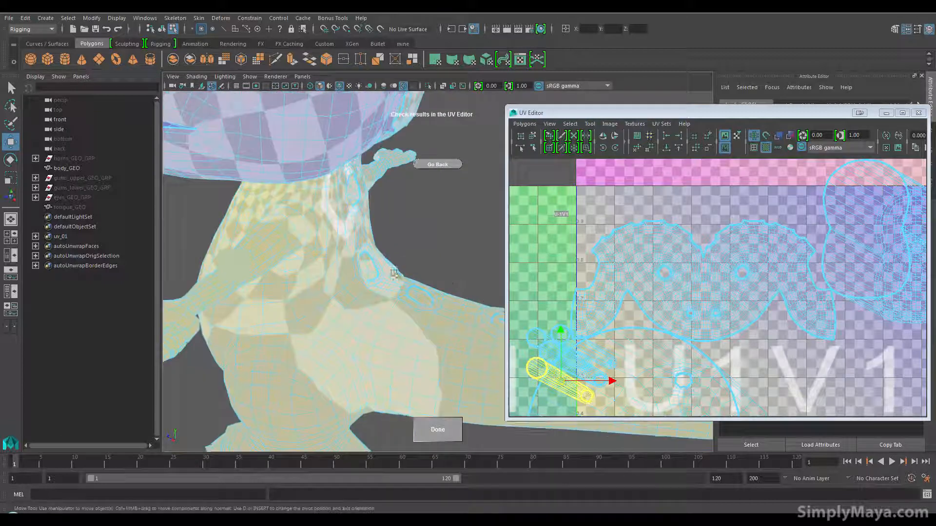
{"action": "left_click_drag", "start_coordinate": [243, 382], "coordinate": [335, 285], "text": "alt"}
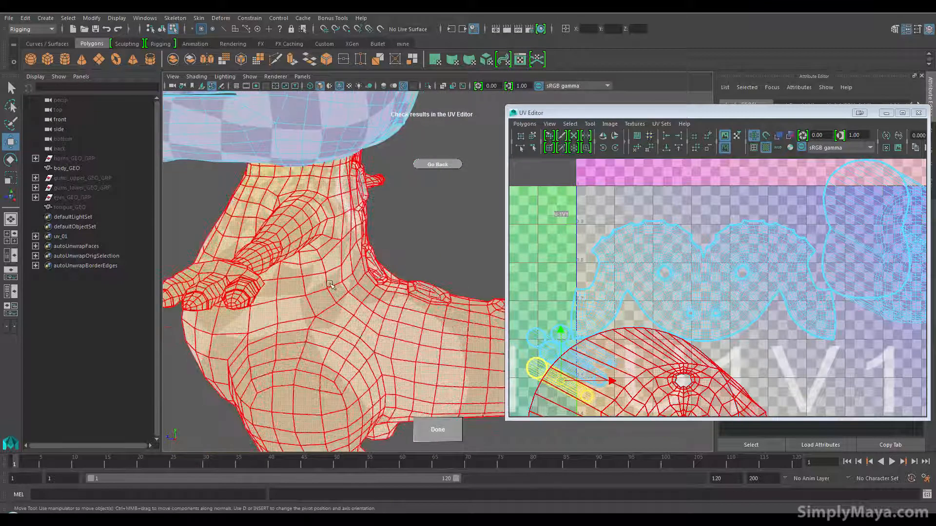
{"action": "left_click_drag", "start_coordinate": [389, 353], "coordinate": [388, 276], "text": "alt"}
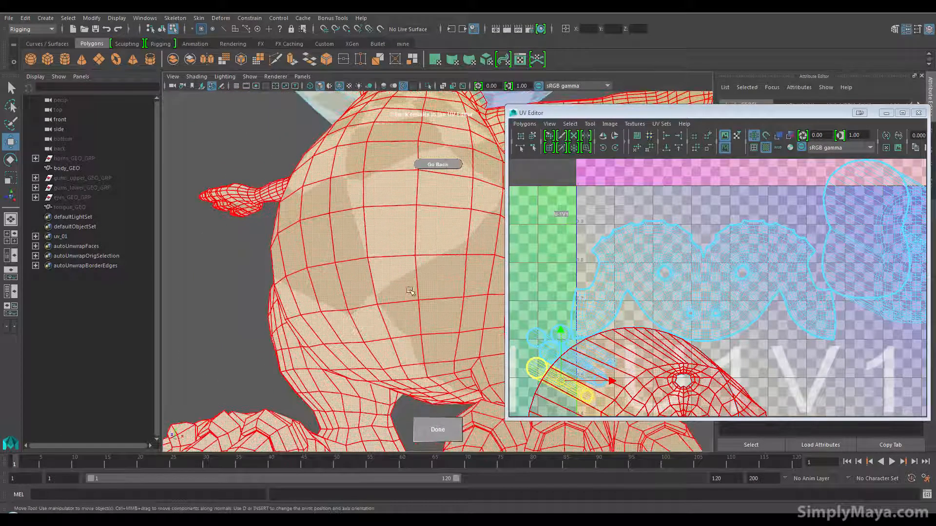
Step: Orbit around the belly, legs and back of the head to inspect the checker pattern and seams
{"action": "middle_click_drag", "start_coordinate": [362, 359], "coordinate": [307, 276], "text": "alt"}
{"action": "left_click_drag", "start_coordinate": [307, 276], "coordinate": [338, 334], "text": "alt"}
{"action": "right_click_drag", "start_coordinate": [338, 334], "coordinate": [290, 366], "text": "alt"}
{"action": "middle_click_drag", "start_coordinate": [336, 312], "coordinate": [301, 478], "text": "alt"}
{"action": "mouse_move", "coordinate": [293, 383]}
{"action": "left_mouse_down", "text": "alt"}
{"action": "mouse_move", "coordinate": [313, 371]}
{"action": "mouse_move", "coordinate": [284, 376]}
{"action": "left_mouse_up", "text": "alt"}
{"action": "middle_click_drag", "start_coordinate": [284, 375], "coordinate": [224, 412], "text": "alt"}
{"action": "left_click_drag", "start_coordinate": [224, 412], "coordinate": [273, 361], "text": "alt"}
{"action": "middle_click_drag", "start_coordinate": [273, 361], "coordinate": [195, 359], "text": "alt"}
{"action": "left_click_drag", "start_coordinate": [234, 347], "coordinate": [299, 330], "text": "alt"}
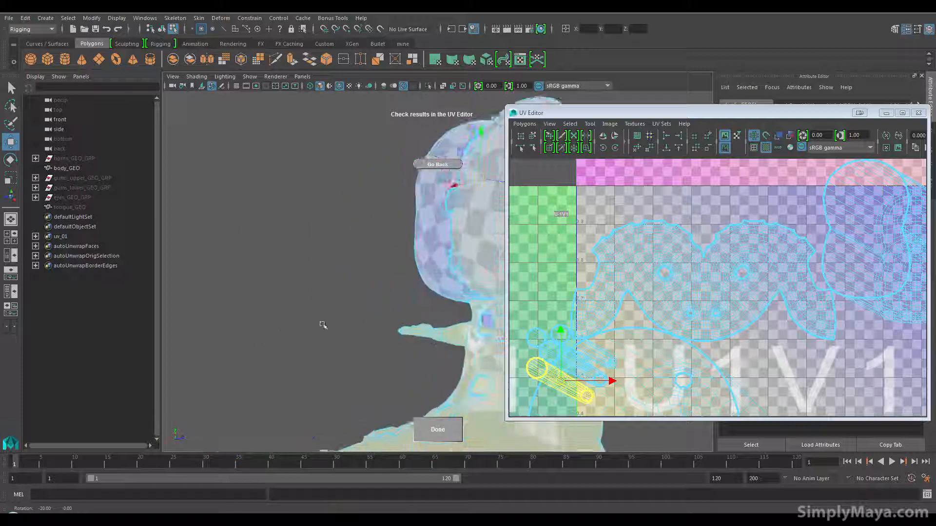
{"action": "middle_click_drag", "start_coordinate": [299, 330], "coordinate": [200, 358], "text": "alt"}
{"action": "left_click_drag", "start_coordinate": [199, 358], "coordinate": [225, 357], "text": "alt"}
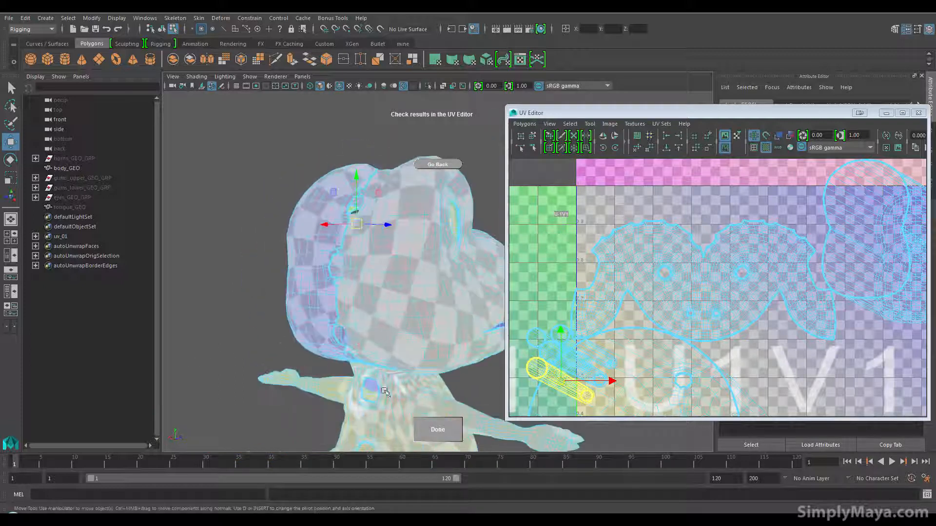
Step: Commit the Auto Unwrap UVs result and deselect the body mesh
{"action": "left_click", "coordinate": [430, 431]}
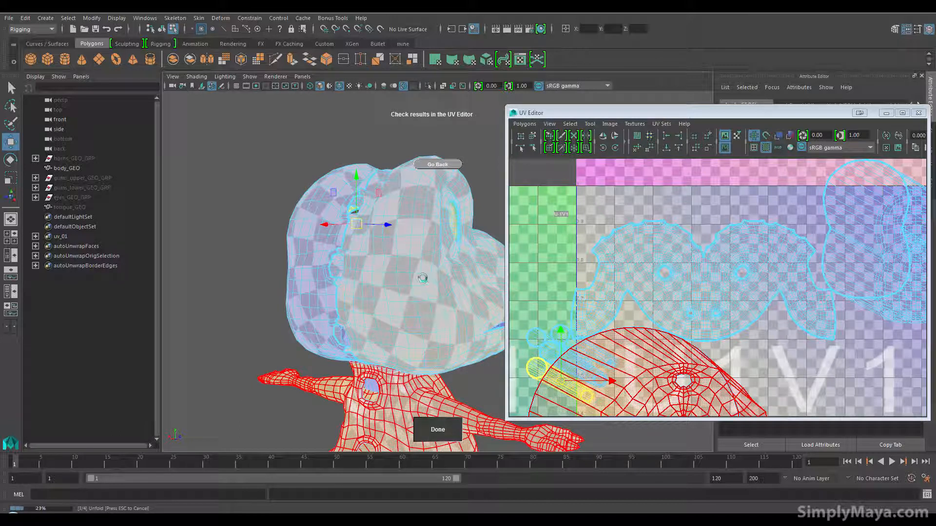
{"action": "left_click_drag", "start_coordinate": [422, 278], "coordinate": [303, 353], "text": "alt"}
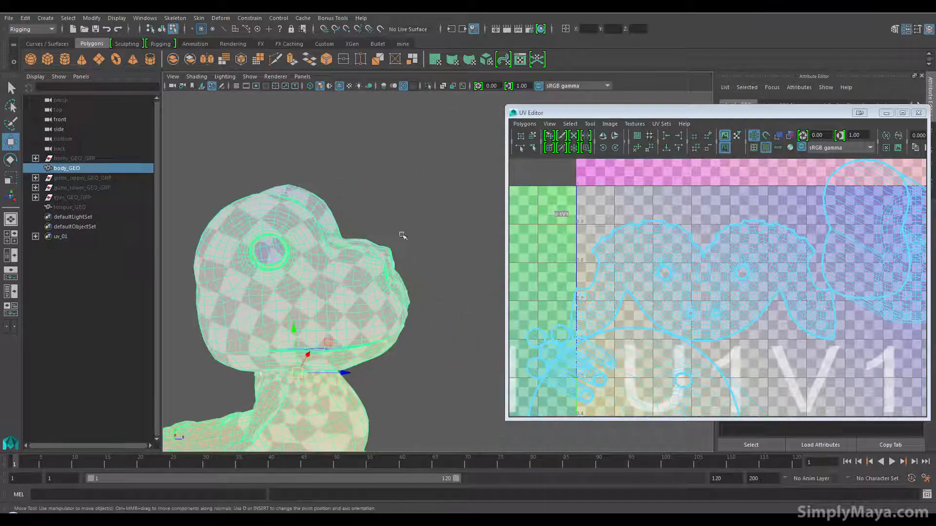
{"action": "left_click", "coordinate": [465, 228]}
Step: Turn off Wireframe on Shaded so that only the checker pattern covers the mesh
{"action": "middle_click_drag", "start_coordinate": [465, 228], "coordinate": [500, 239], "text": "alt"}
{"action": "left_click_drag", "start_coordinate": [500, 238], "coordinate": [404, 261], "text": "alt"}
{"action": "right_click_drag", "start_coordinate": [397, 263], "coordinate": [436, 269], "text": "alt"}
{"action": "middle_click_drag", "start_coordinate": [436, 269], "coordinate": [444, 277], "text": "alt"}
{"action": "left_click", "coordinate": [196, 76]}
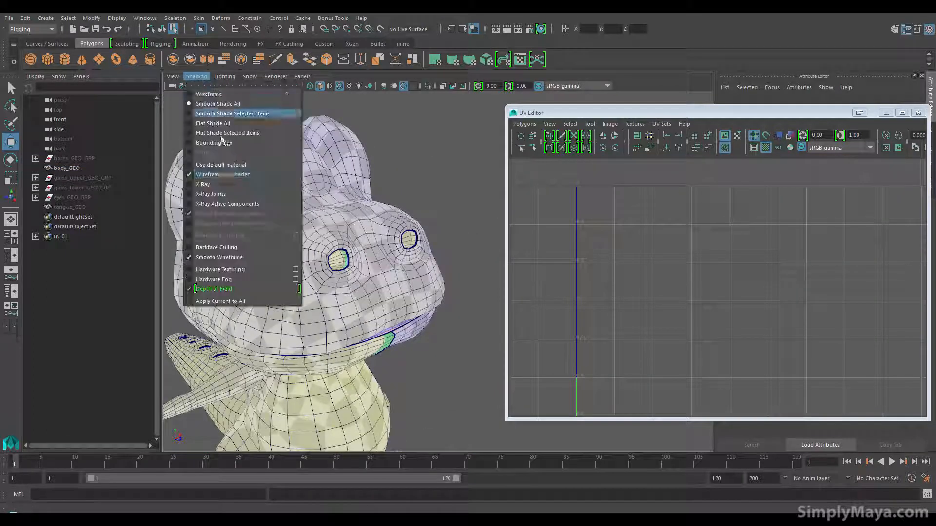
{"action": "left_click", "coordinate": [229, 181]}
Step: Examine the size and evenness of the checkers along the seam at the back of the head
{"action": "left_click_drag", "start_coordinate": [227, 170], "coordinate": [332, 181], "text": "alt"}
{"action": "mouse_move", "coordinate": [291, 285]}
{"action": "left_mouse_down", "text": "alt"}
{"action": "mouse_move", "coordinate": [302, 273]}
{"action": "mouse_move", "coordinate": [321, 292]}
{"action": "mouse_move", "coordinate": [309, 303]}
{"action": "mouse_move", "coordinate": [274, 290]}
{"action": "left_mouse_up", "text": "alt"}
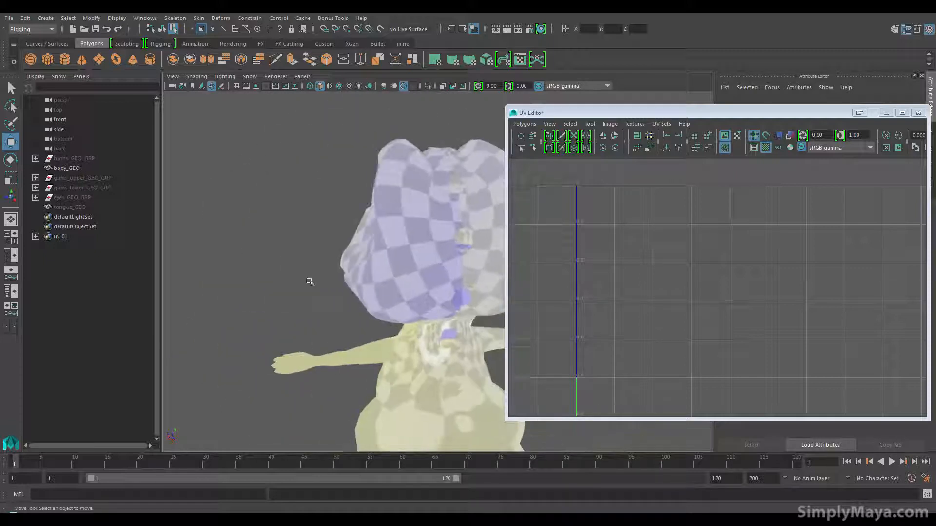
{"action": "left_click_drag", "start_coordinate": [454, 276], "coordinate": [498, 284], "text": "alt"}
{"action": "middle_click_drag", "start_coordinate": [498, 284], "coordinate": [425, 279], "text": "alt"}
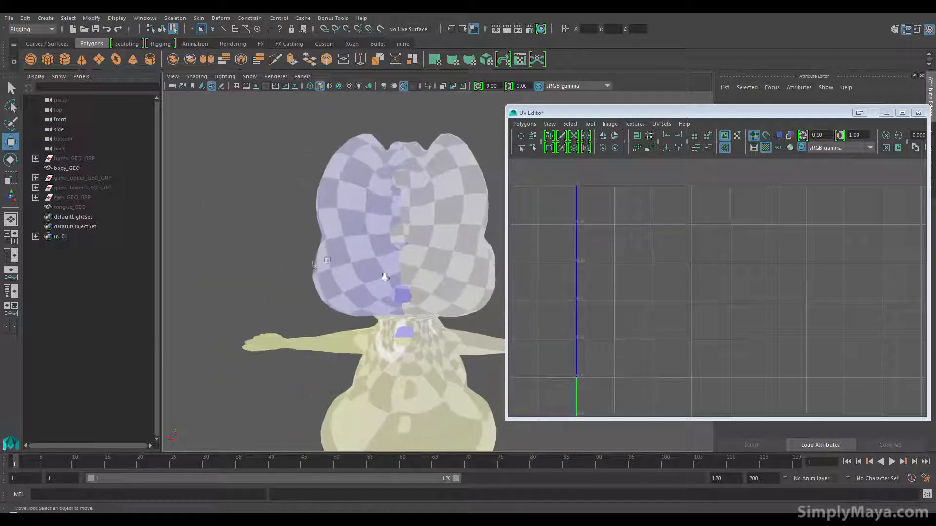
{"action": "right_click_drag", "start_coordinate": [349, 274], "coordinate": [408, 265], "text": "alt"}
{"action": "left_click_drag", "start_coordinate": [406, 255], "coordinate": [405, 248], "text": "alt"}
Step: Examine the checker pattern on the neck, under the jaw and around the mouth and eyes
{"action": "left_click_drag", "start_coordinate": [380, 328], "coordinate": [349, 344], "text": "alt"}
{"action": "middle_click_drag", "start_coordinate": [350, 344], "coordinate": [417, 191], "text": "alt"}
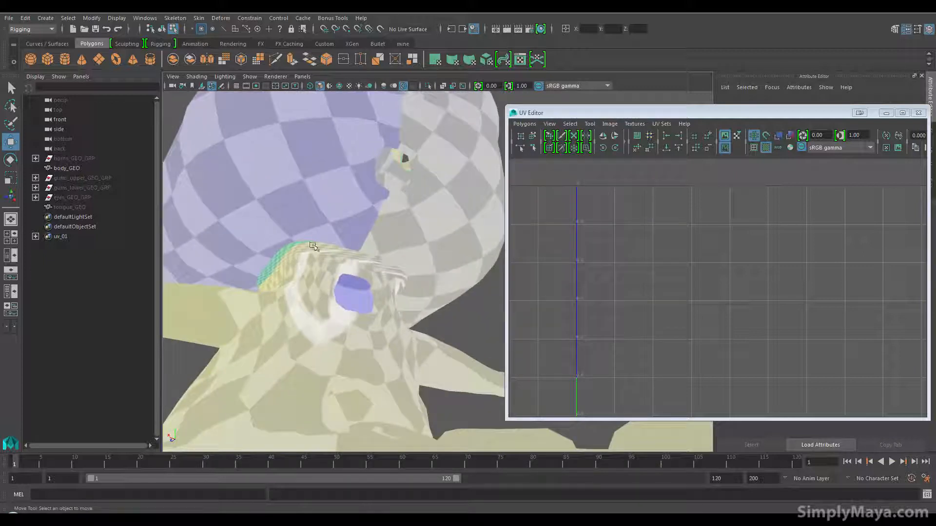
{"action": "left_click_drag", "start_coordinate": [302, 283], "coordinate": [385, 300], "text": "alt"}
{"action": "right_click_drag", "start_coordinate": [385, 302], "coordinate": [242, 307], "text": "alt"}
{"action": "left_click_drag", "start_coordinate": [290, 318], "coordinate": [422, 308], "text": "alt"}
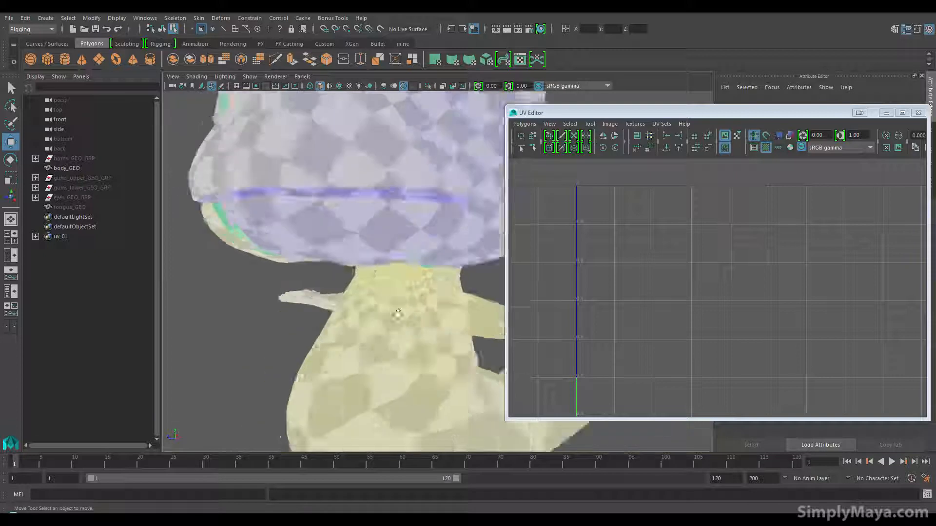
{"action": "middle_click_drag", "start_coordinate": [422, 309], "coordinate": [396, 359], "text": "alt"}
{"action": "right_click_drag", "start_coordinate": [396, 359], "coordinate": [272, 359], "text": "alt"}
{"action": "left_click_drag", "start_coordinate": [272, 360], "coordinate": [307, 295], "text": "alt"}
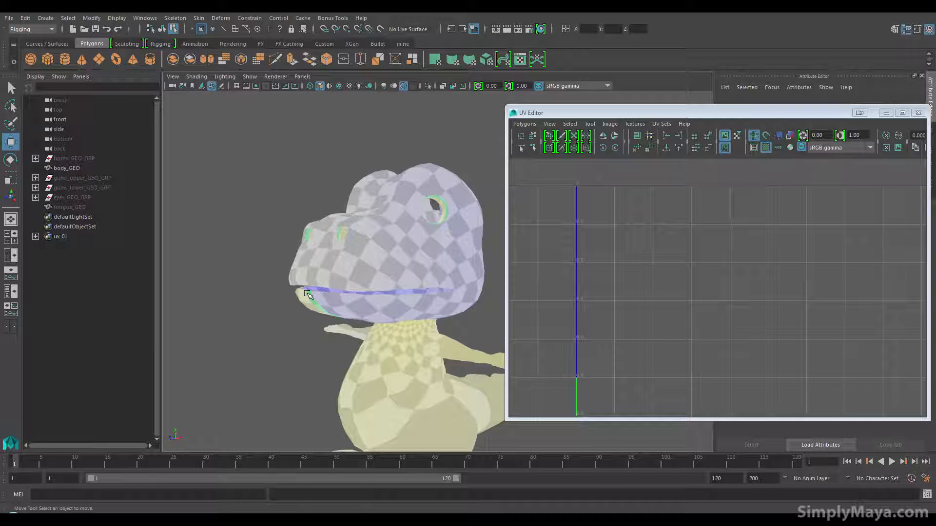
{"action": "left_click_drag", "start_coordinate": [274, 269], "coordinate": [389, 258], "text": "alt"}
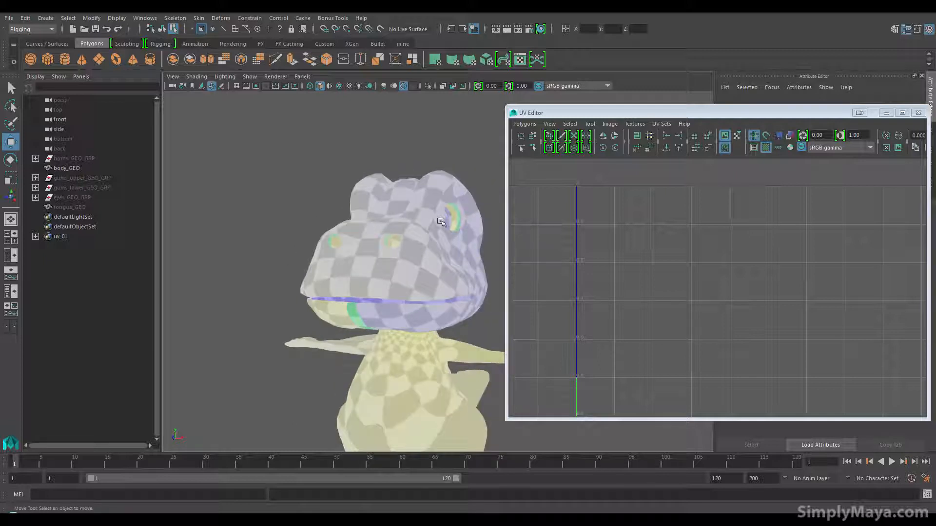
Step: Turn off the checker texture display on the mesh and select the face's UV shell from the model
{"action": "left_click", "coordinate": [766, 147]}
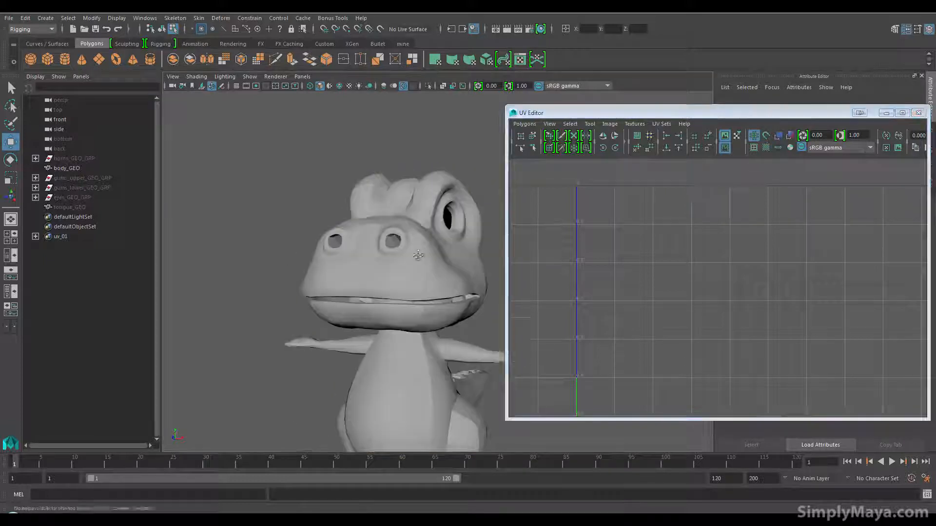
{"action": "left_click_drag", "start_coordinate": [370, 258], "coordinate": [390, 256], "text": "alt"}
{"action": "right_click_drag", "start_coordinate": [537, 237], "coordinate": [536, 208]}
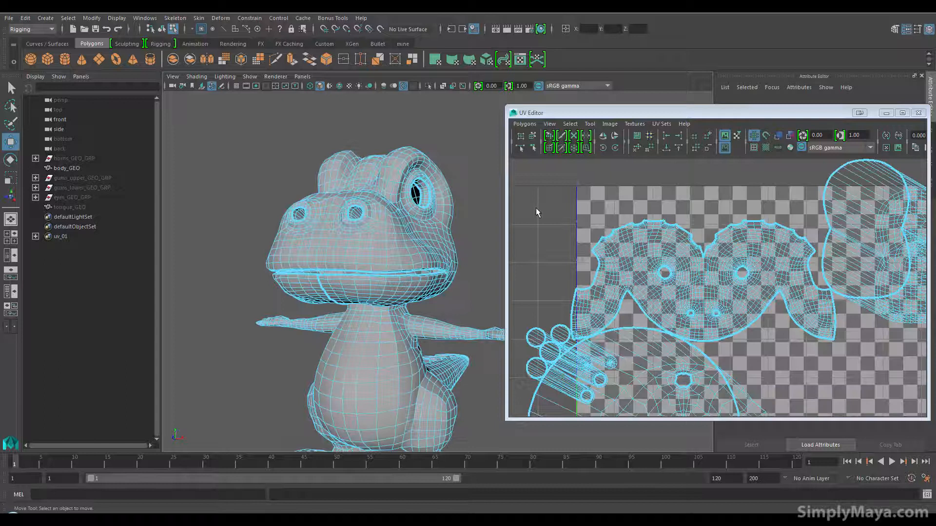
{"action": "left_click", "coordinate": [350, 253]}
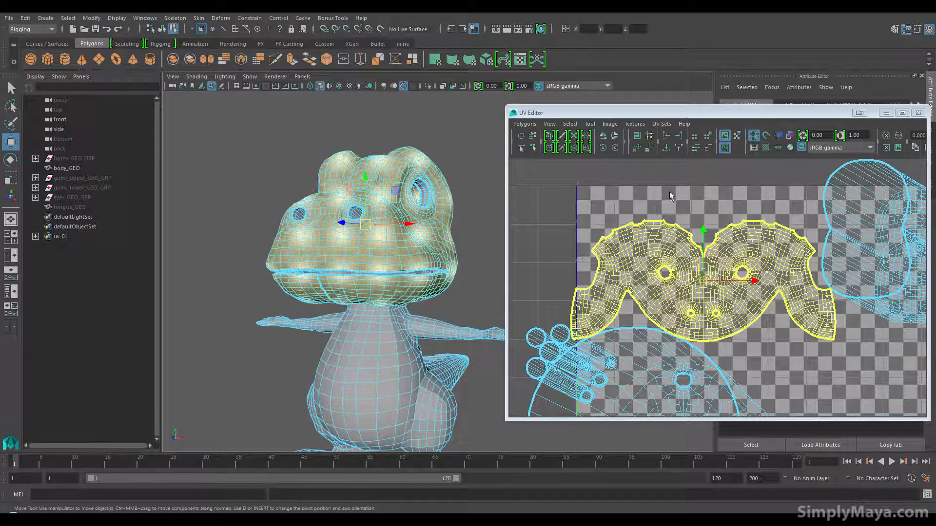
Step: Close the UV Editor and select the whole body mesh in object mode
{"action": "left_click_drag", "start_coordinate": [788, 120], "coordinate": [733, 136]}
{"action": "left_click", "coordinate": [863, 129]}
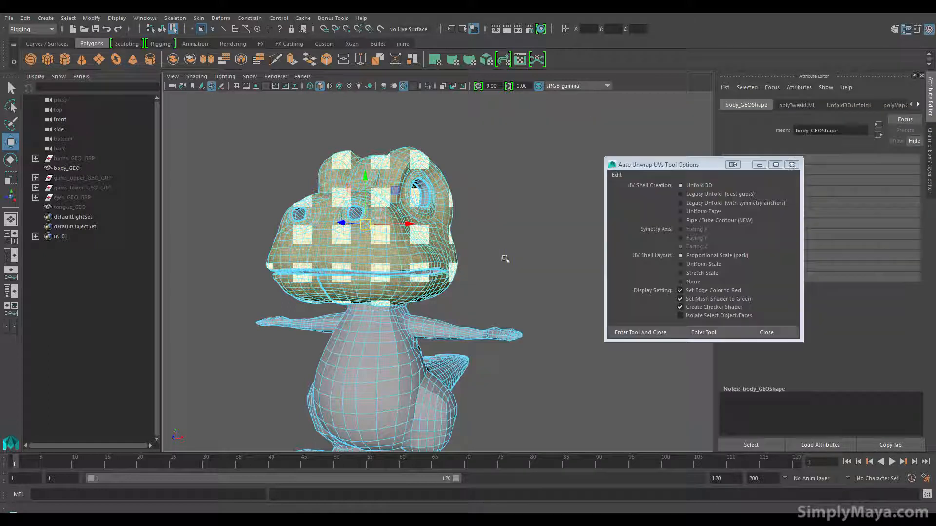
{"action": "left_click", "coordinate": [484, 229]}
{"action": "right_click_drag", "start_coordinate": [416, 237], "coordinate": [447, 226]}
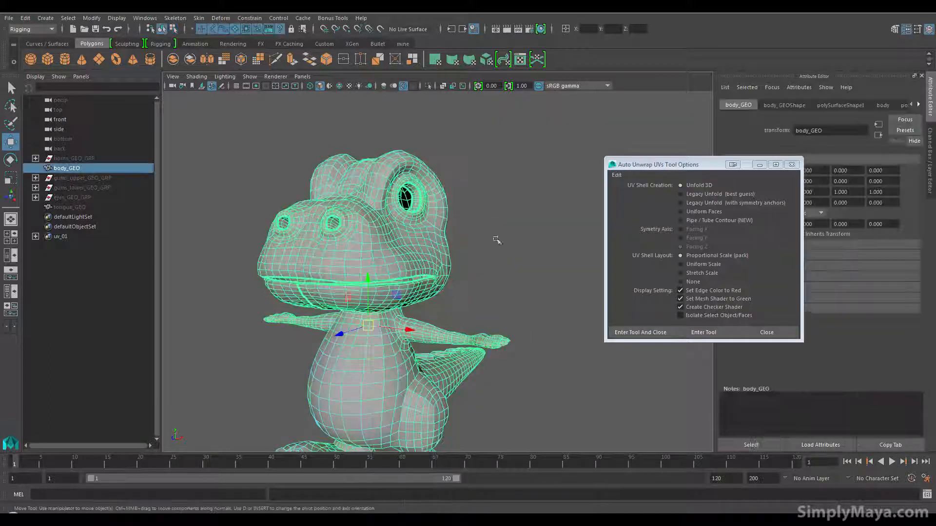
Step: Recall the saved seam edges of the body mesh from the quick select set uv_01
{"action": "middle_click_drag", "start_coordinate": [480, 268], "coordinate": [483, 244], "text": "alt"}
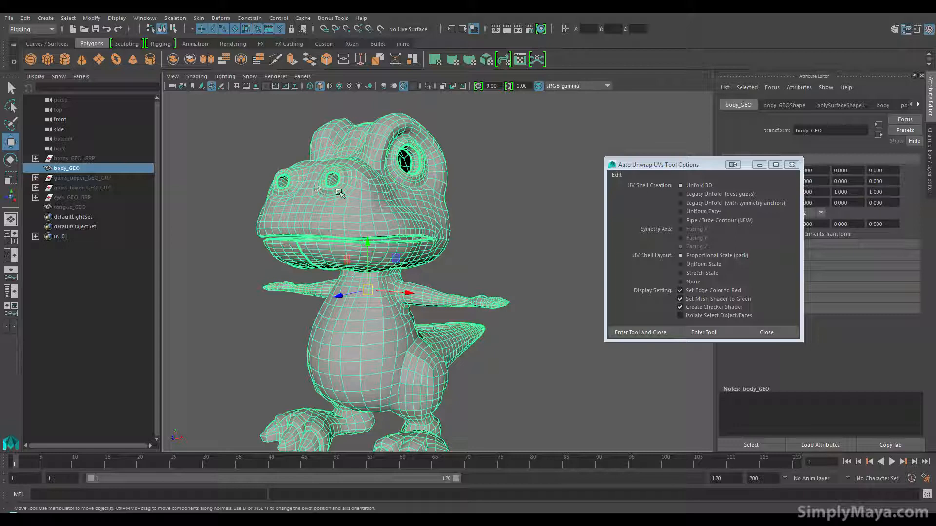
{"action": "left_click", "coordinate": [67, 19]}
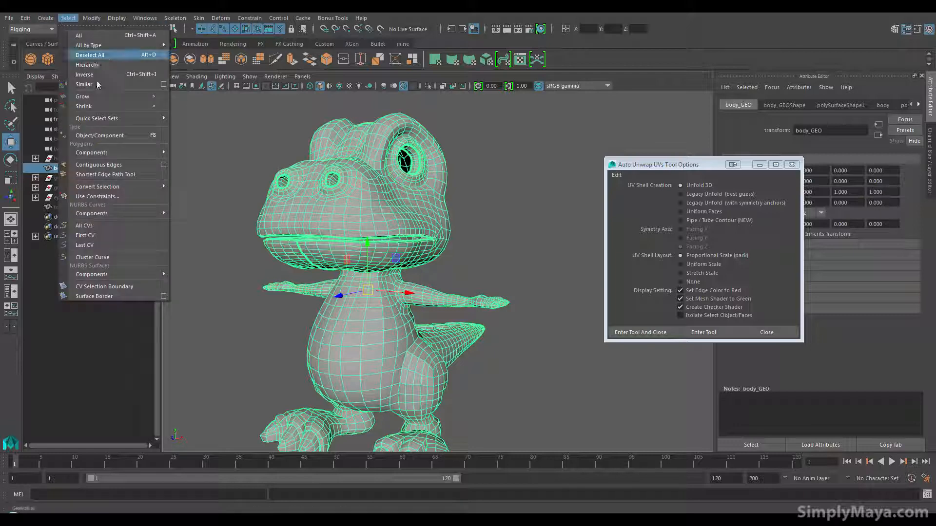
{"action": "mouse_move", "coordinate": [111, 123]}
{"action": "left_click", "coordinate": [189, 119]}
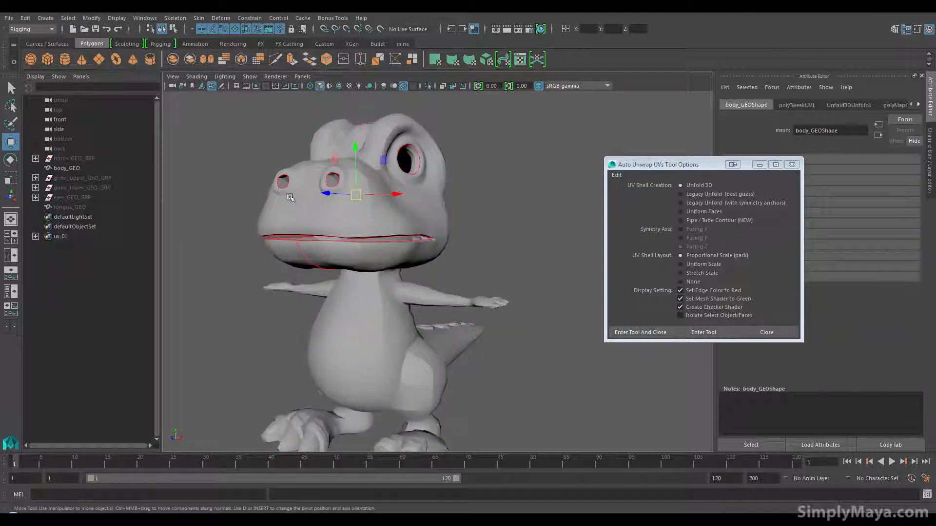
Step: Examine the body's edge flow around the jaw, arms, torso, tail, legs and feet for seam placement
{"action": "left_click_drag", "start_coordinate": [424, 292], "coordinate": [345, 346], "text": "alt"}
{"action": "right_click_drag", "start_coordinate": [345, 346], "coordinate": [345, 211]}
{"action": "left_click_drag", "start_coordinate": [267, 318], "coordinate": [369, 304], "text": "alt"}
{"action": "right_click_drag", "start_coordinate": [369, 304], "coordinate": [357, 313], "text": "alt"}
{"action": "left_click_drag", "start_coordinate": [358, 313], "coordinate": [402, 314], "text": "alt"}
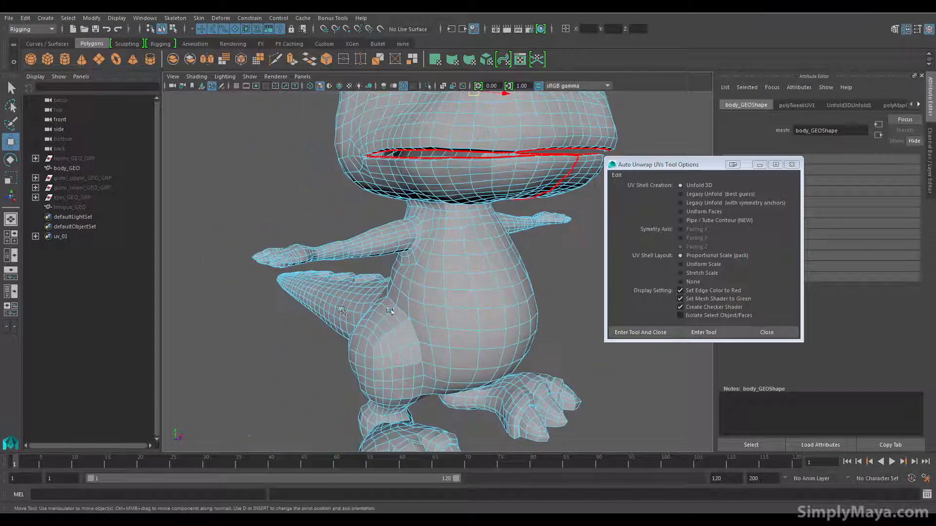
{"action": "right_click_drag", "start_coordinate": [379, 314], "coordinate": [418, 303], "text": "alt"}
{"action": "middle_click_drag", "start_coordinate": [410, 253], "coordinate": [421, 280], "text": "alt"}
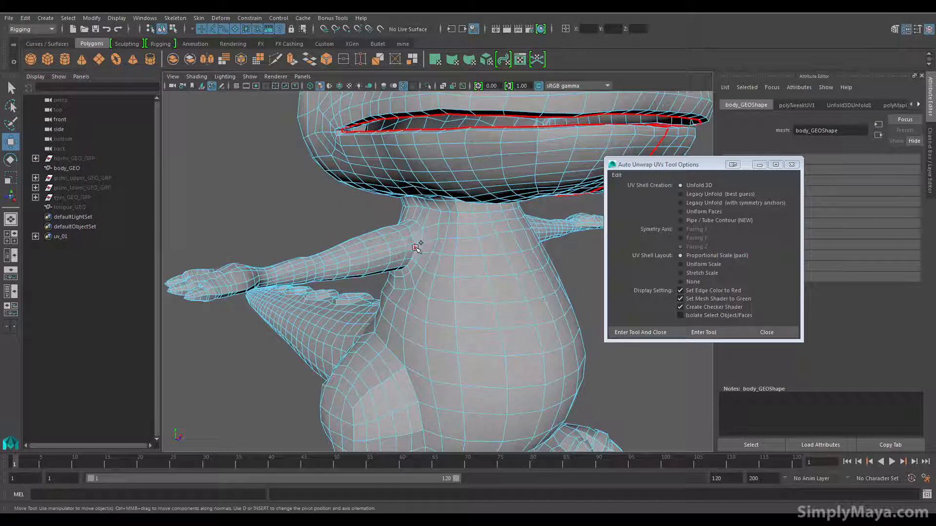
{"action": "left_click_drag", "start_coordinate": [374, 306], "coordinate": [428, 309], "text": "alt"}
{"action": "right_click_drag", "start_coordinate": [428, 309], "coordinate": [408, 334], "text": "alt"}
{"action": "left_click_drag", "start_coordinate": [309, 338], "coordinate": [400, 211], "text": "alt"}
{"action": "left_click_drag", "start_coordinate": [219, 351], "coordinate": [408, 289], "text": "alt"}
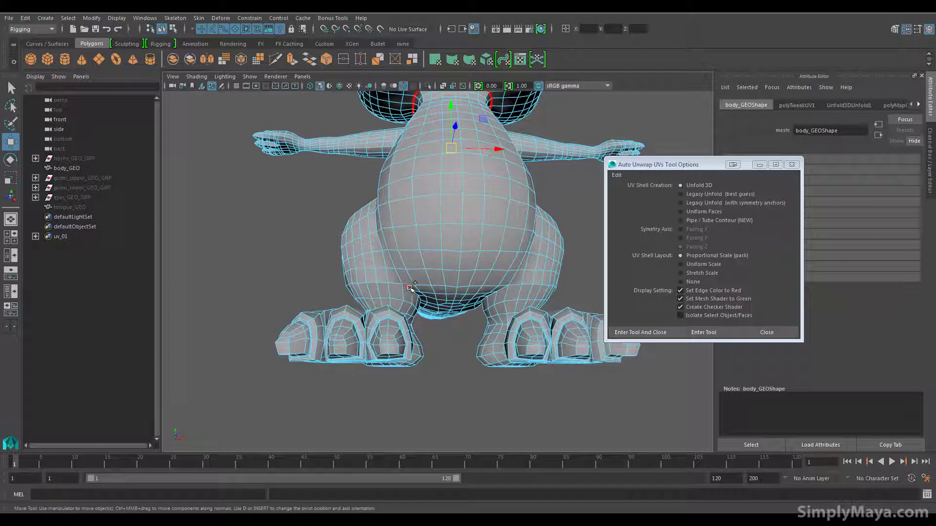
Step: Clear the edge selection on the body mesh while staying in edge mode
{"action": "left_click", "coordinate": [409, 288], "text": "shift"}
{"action": "left_click_drag", "start_coordinate": [399, 278], "coordinate": [266, 295], "text": "alt"}
{"action": "left_click", "coordinate": [266, 295]}
{"action": "left_click_drag", "start_coordinate": [288, 258], "coordinate": [357, 334], "text": "alt"}
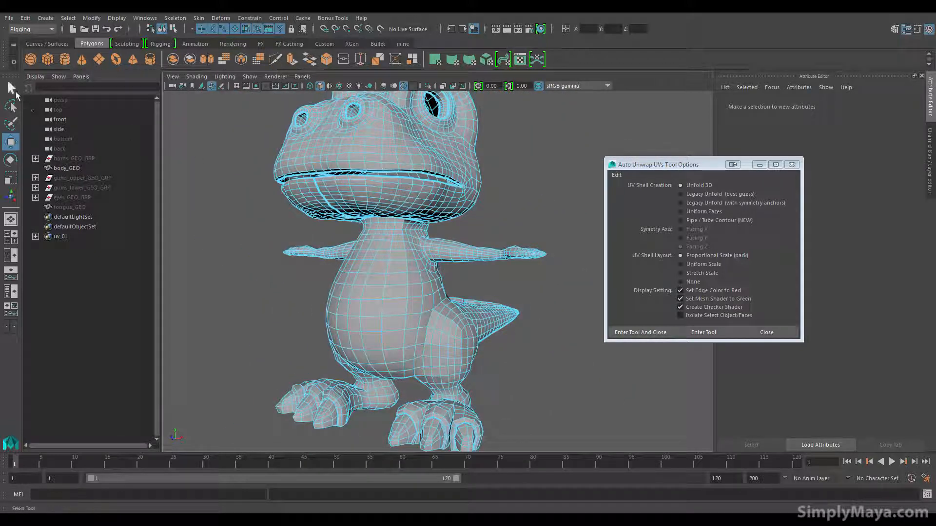
{"action": "left_click_drag", "start_coordinate": [406, 261], "coordinate": [387, 362], "text": "alt"}
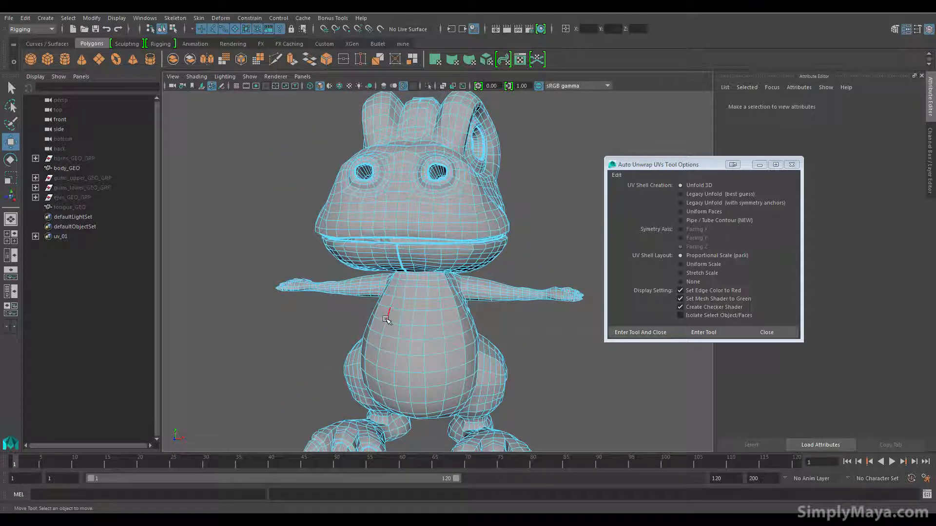
{"action": "left_click_drag", "start_coordinate": [386, 319], "coordinate": [321, 324], "text": "alt"}
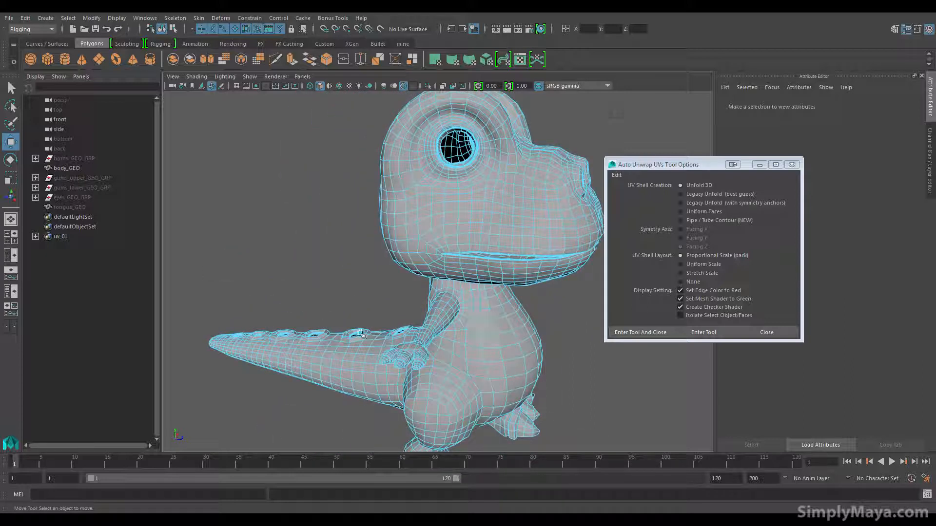